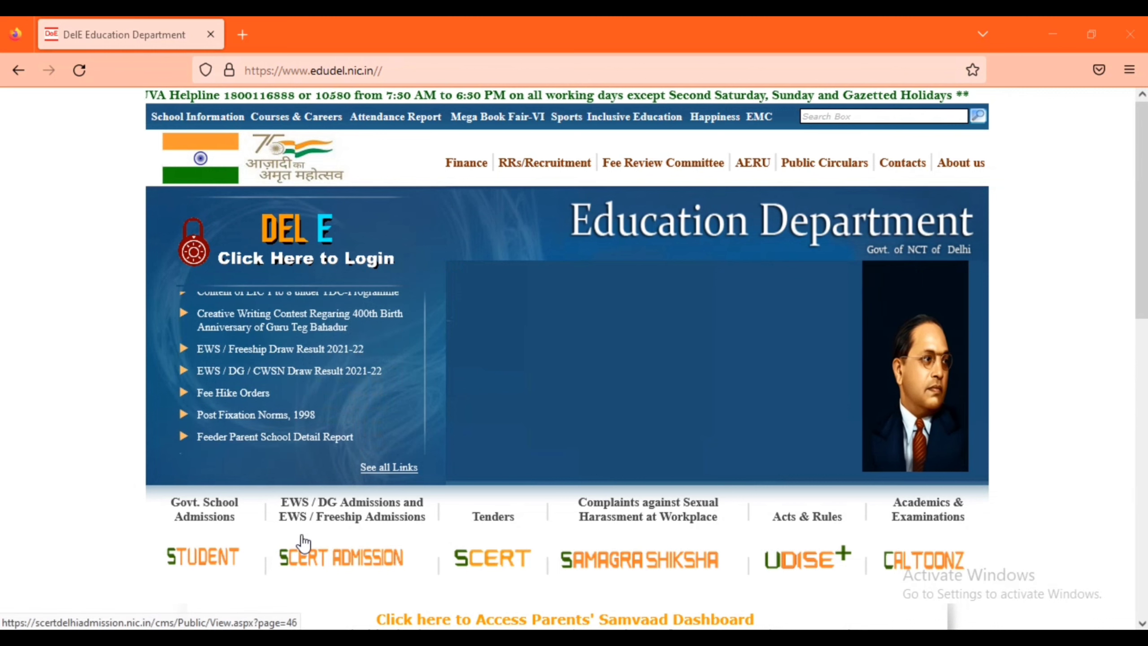
Open the EWS / DG Admissions page and review its browser notice, session heading and instruction to read the guidelines
left_click(323, 525)
triple_click(249, 232)
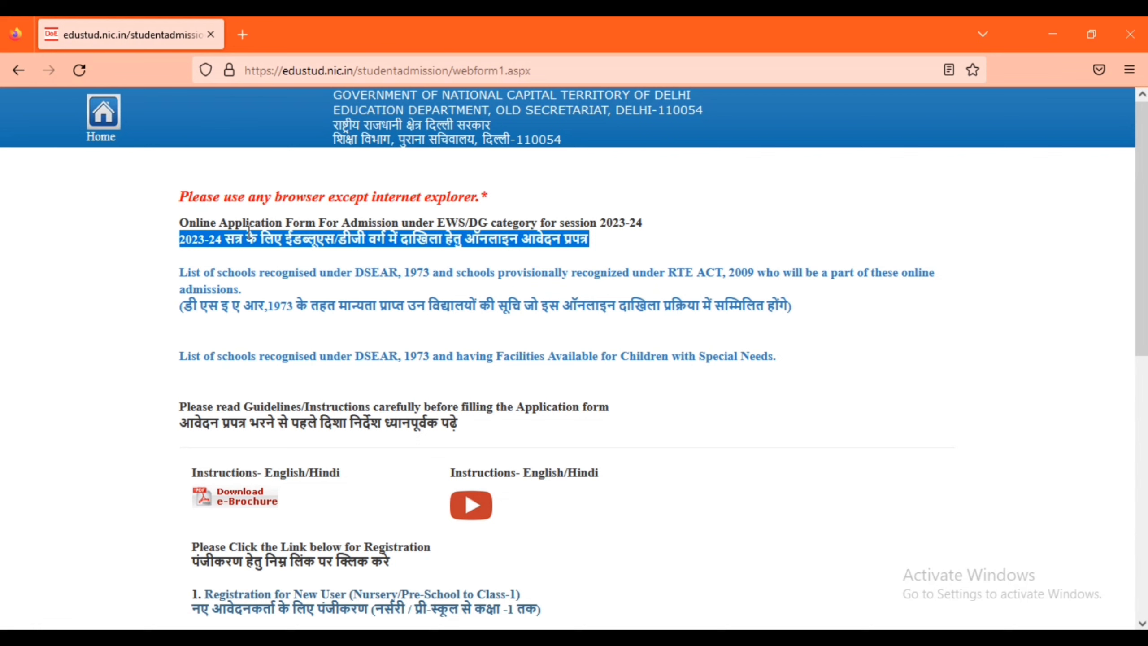
triple_click(241, 200)
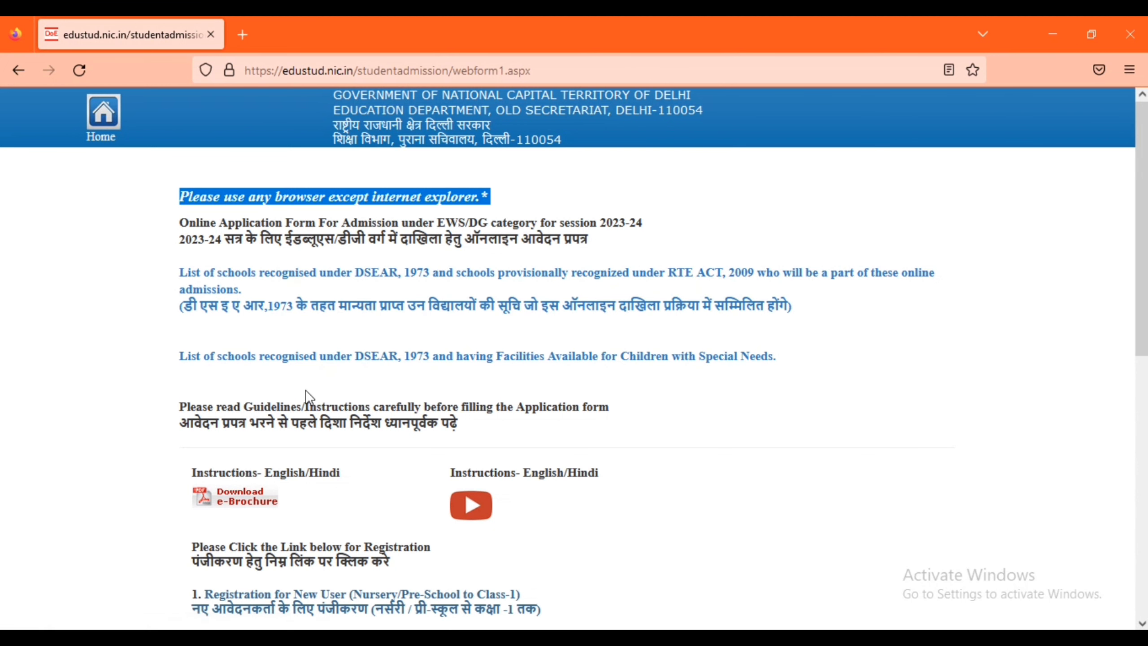
double_click(301, 422)
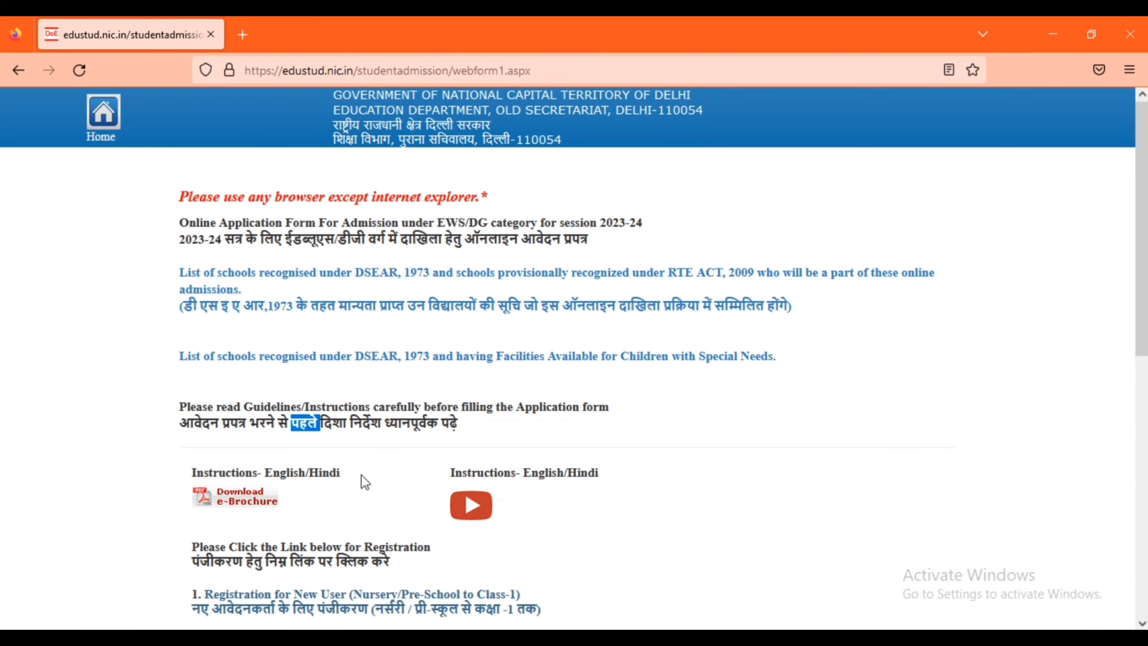
Open the new user registration form for Nursery/Pre-School to Class-1 and show the available class options
scroll(362, 476, "down", 5)
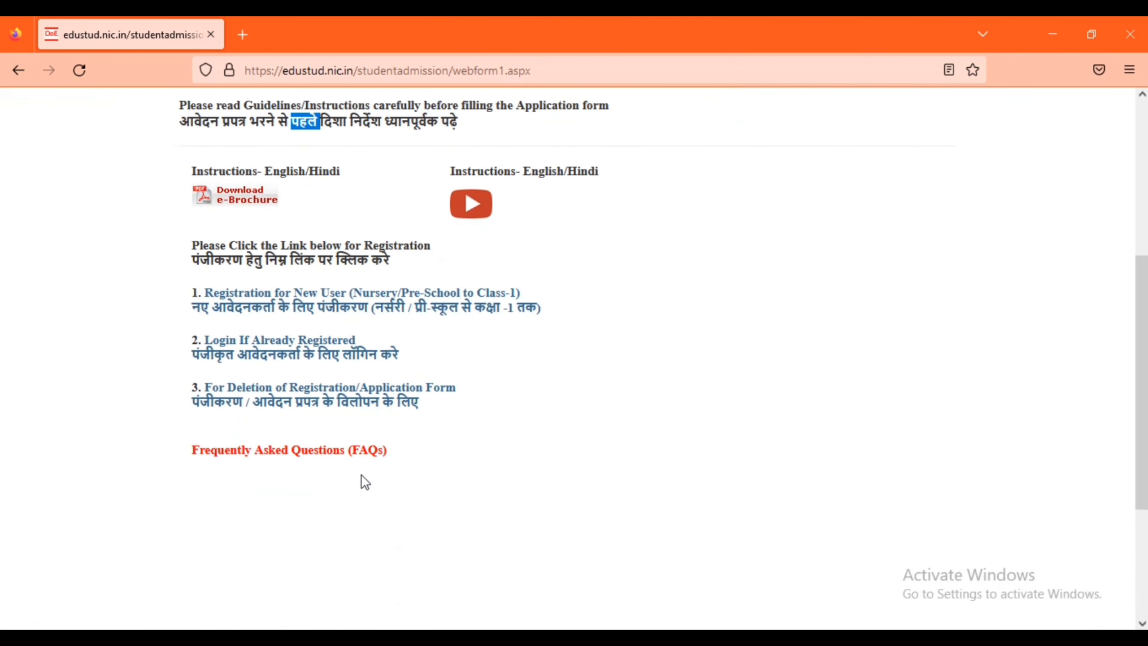
scroll(361, 474, "down", 1)
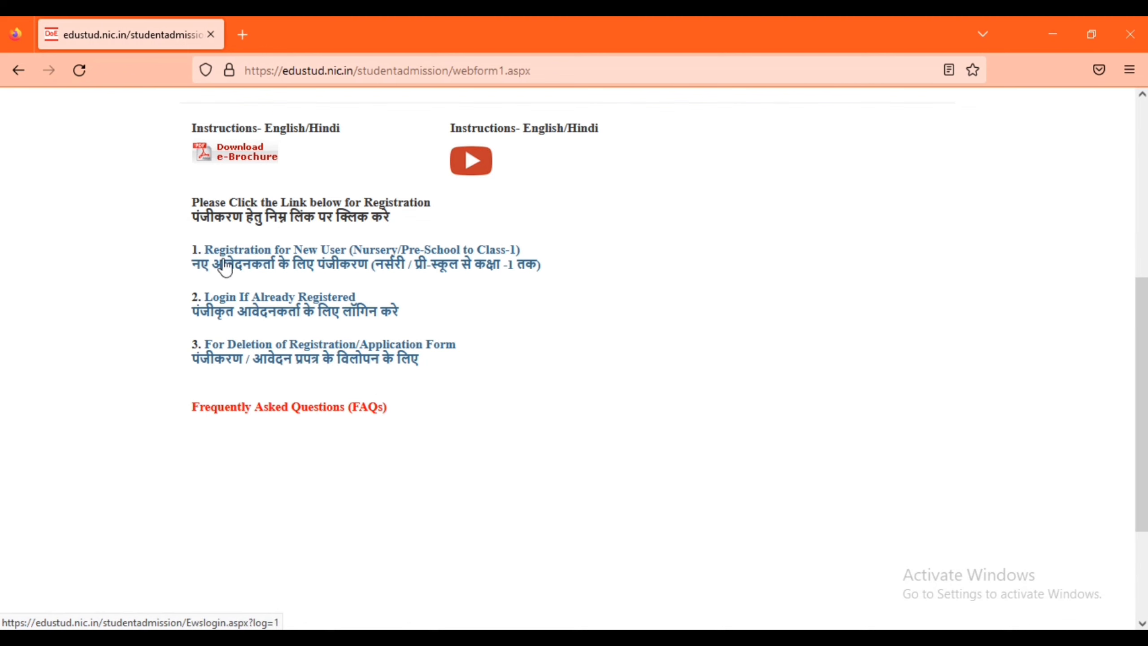
left_click(271, 270)
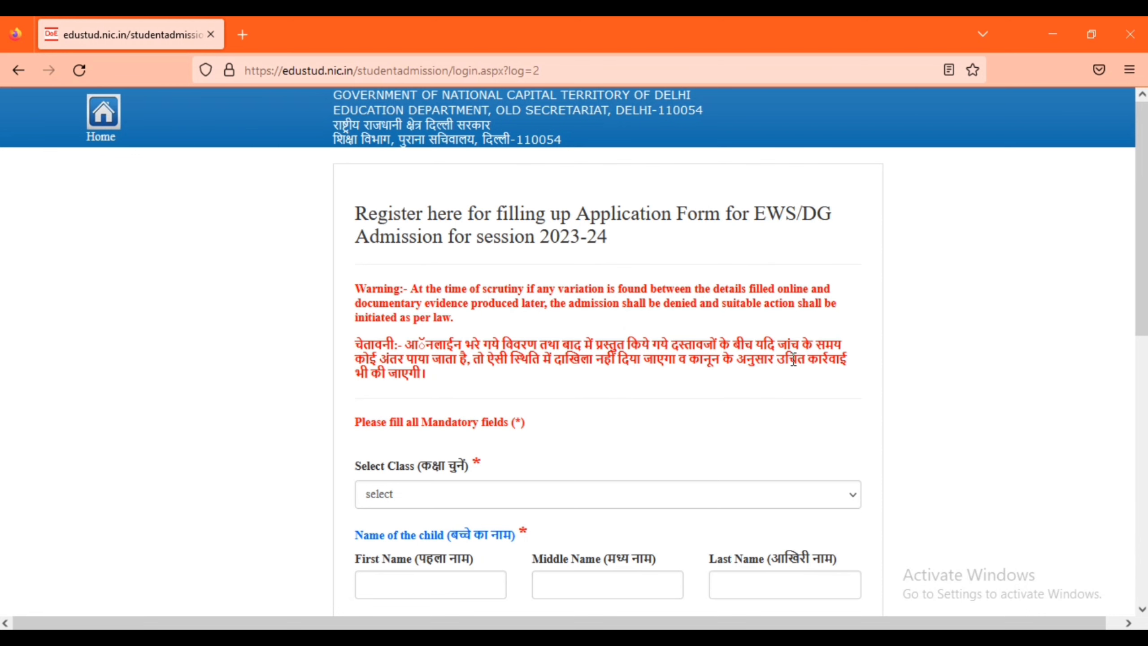
scroll(794, 360, "down", 6)
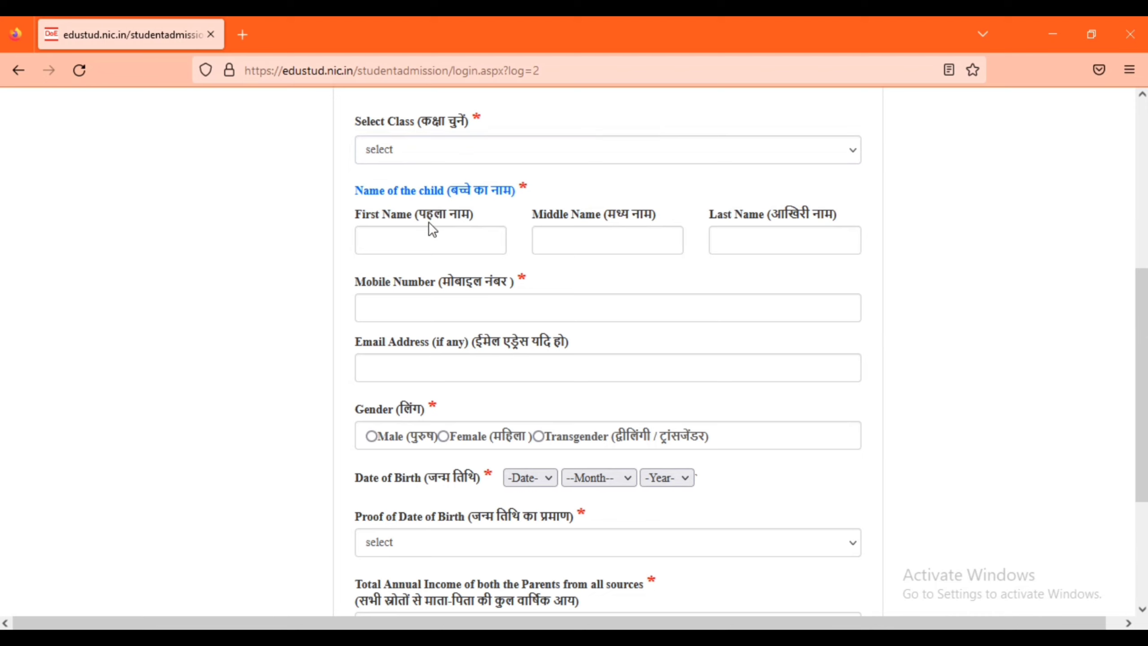
left_click(470, 158)
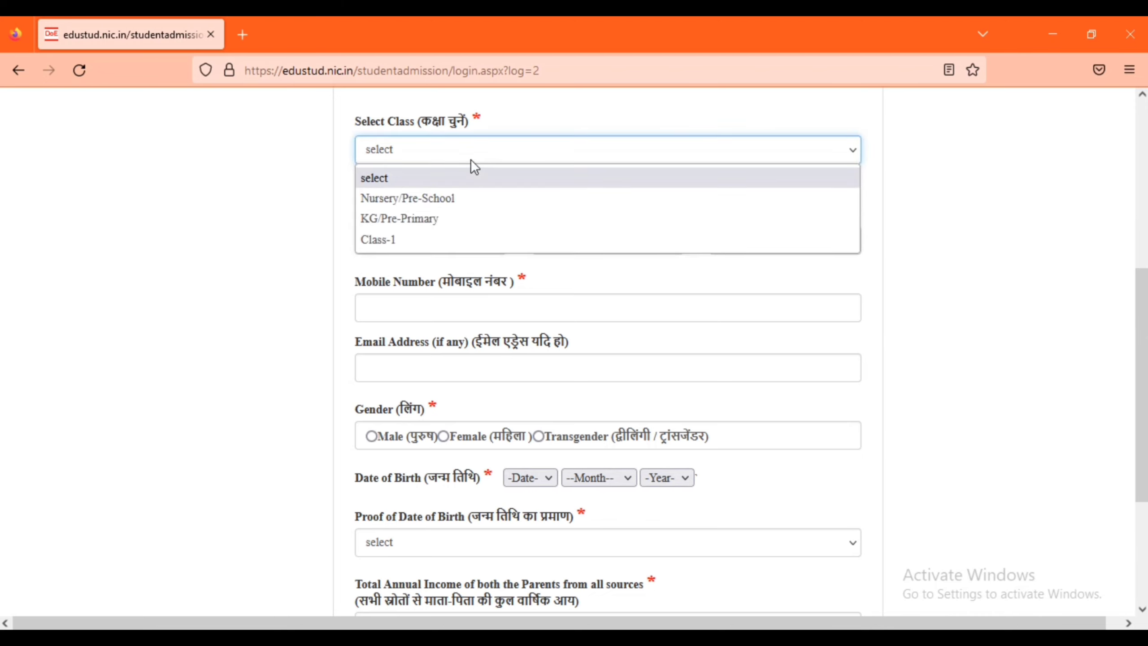
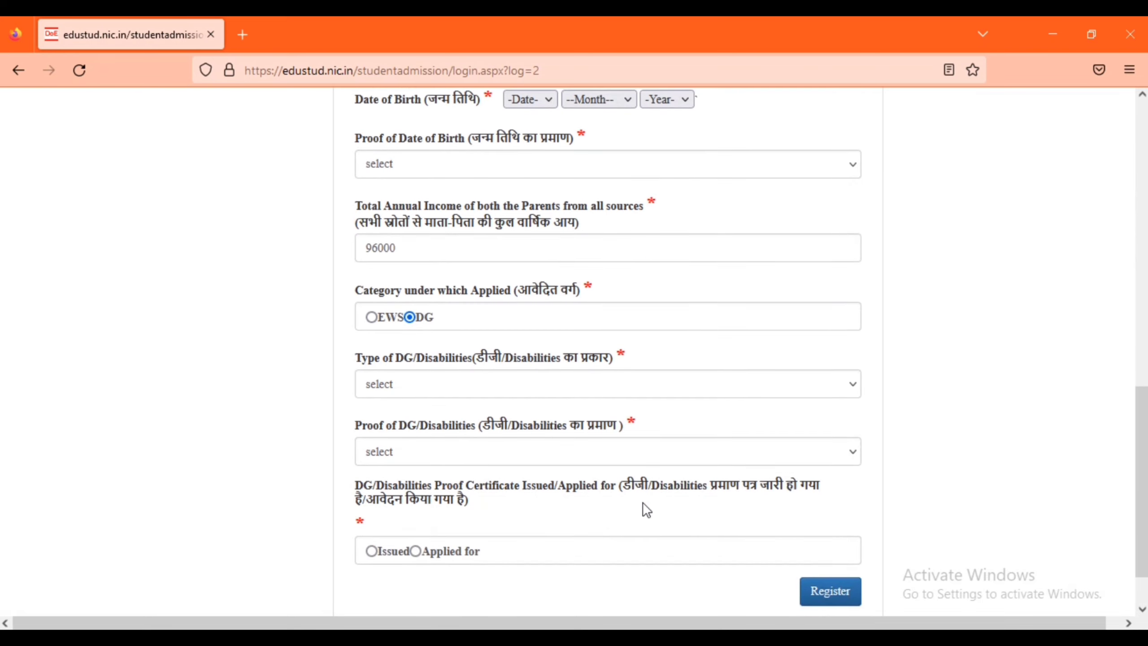
Examine the choices offered for the type and proof of DG/Disabilities without selecting any
left_click(461, 393)
left_click(396, 461)
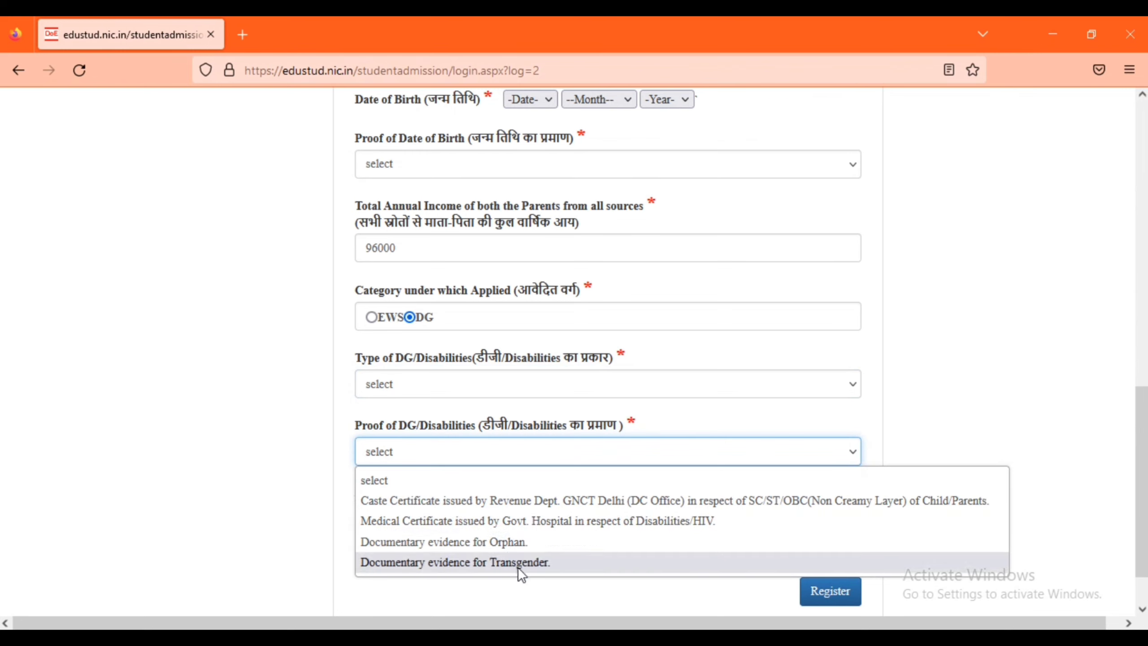
left_click(270, 425)
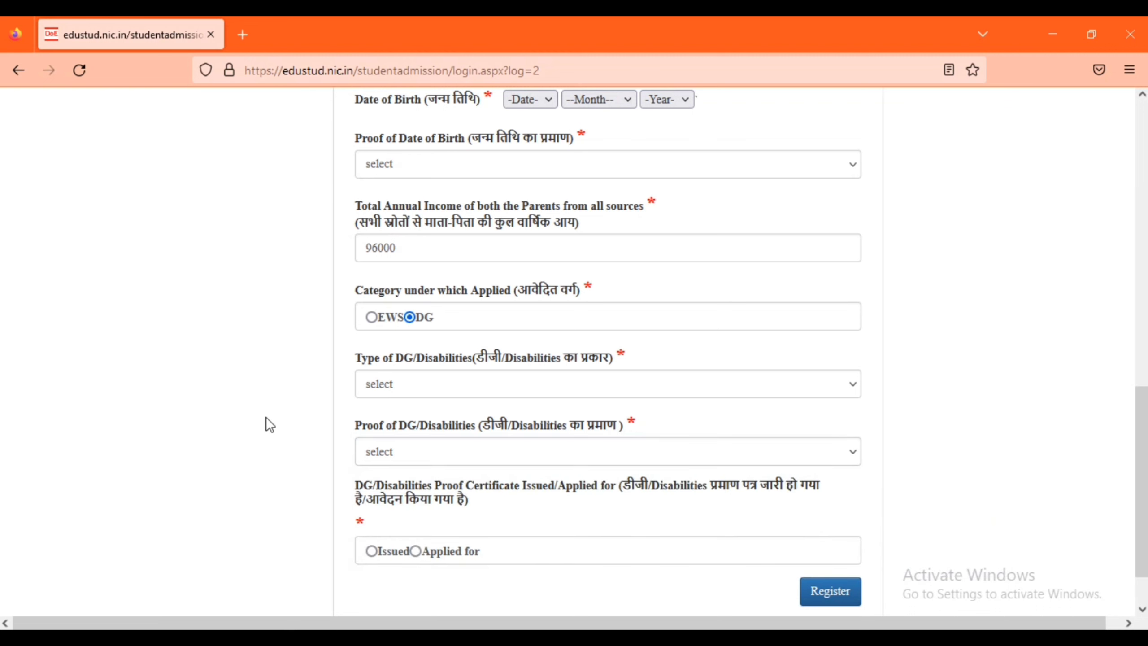
Mark the DG/Disabilities proof certificate as Applied for and check the application receipt number and date fields
scroll(546, 470, "down", 2)
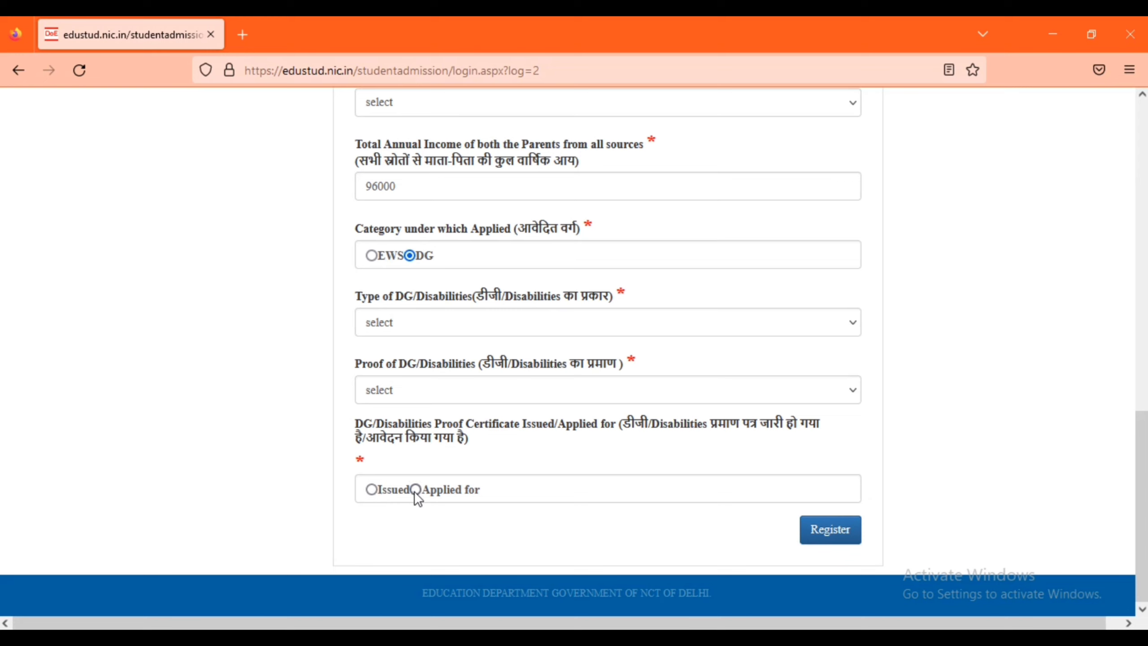
left_click(414, 490)
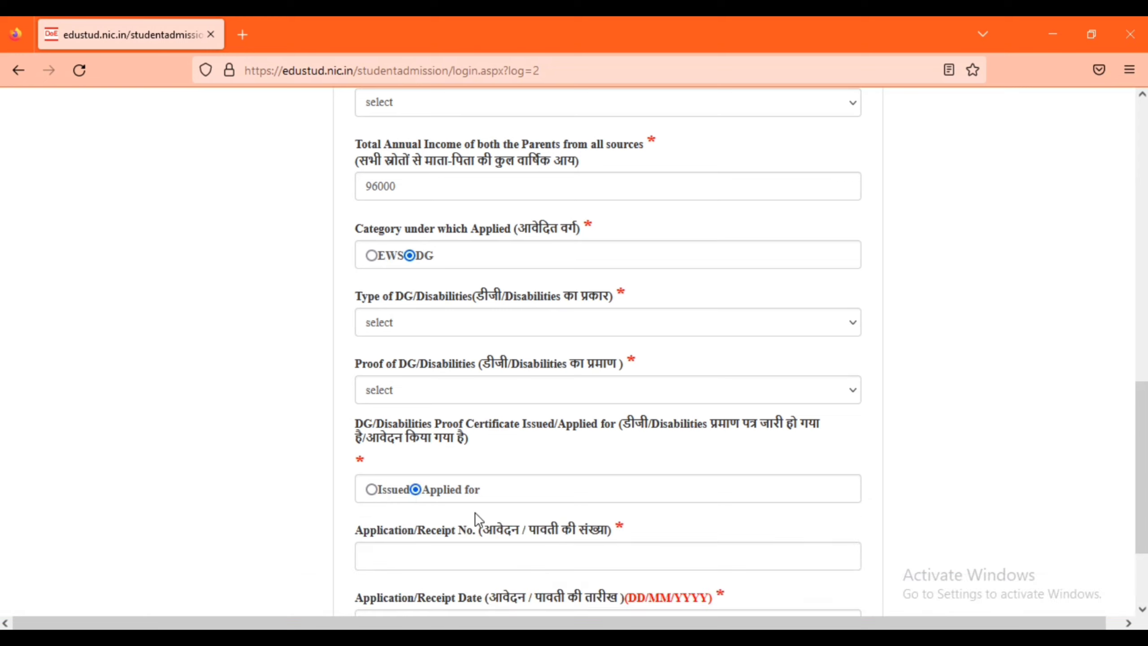
left_click(438, 555)
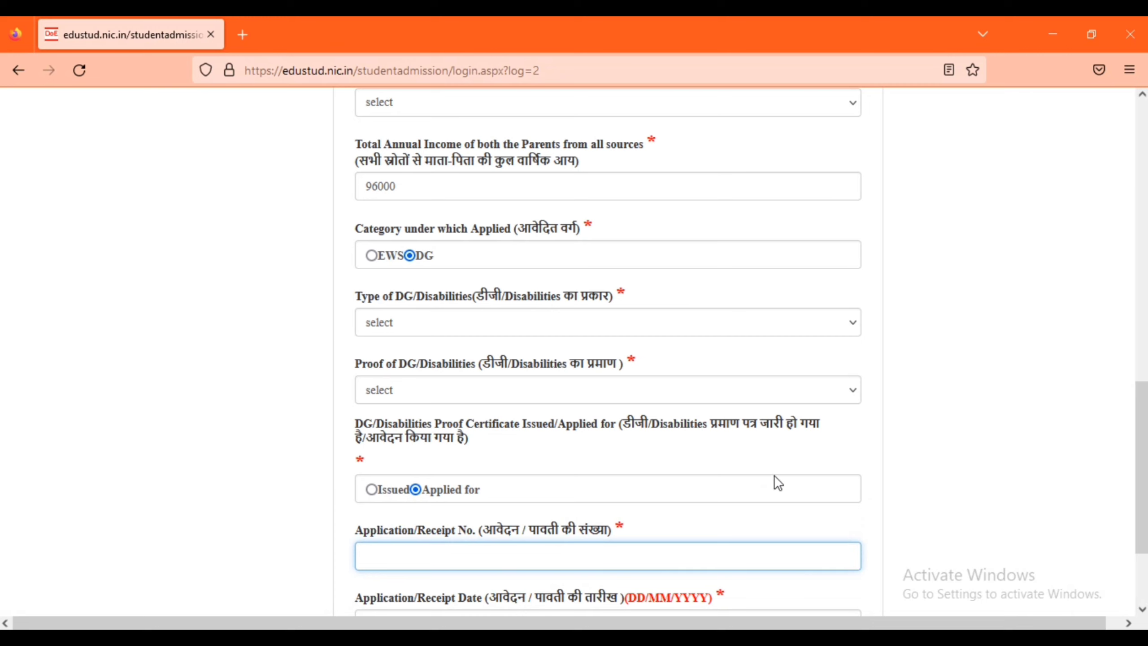
left_click(768, 505)
scroll(768, 506, "down", 2)
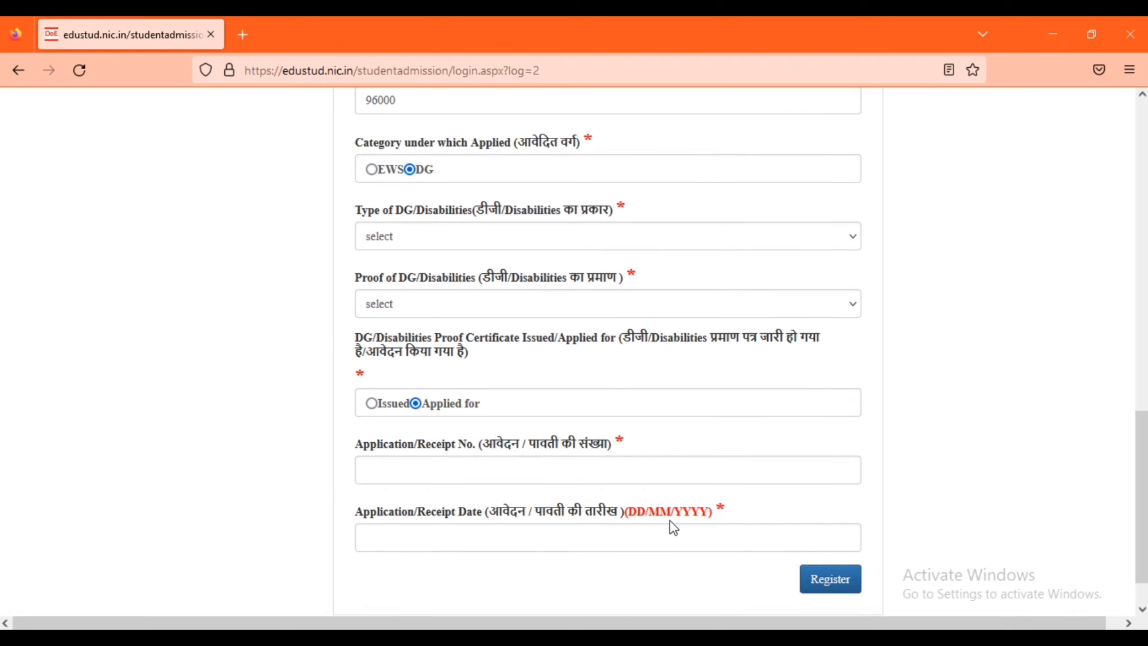
left_click(590, 526)
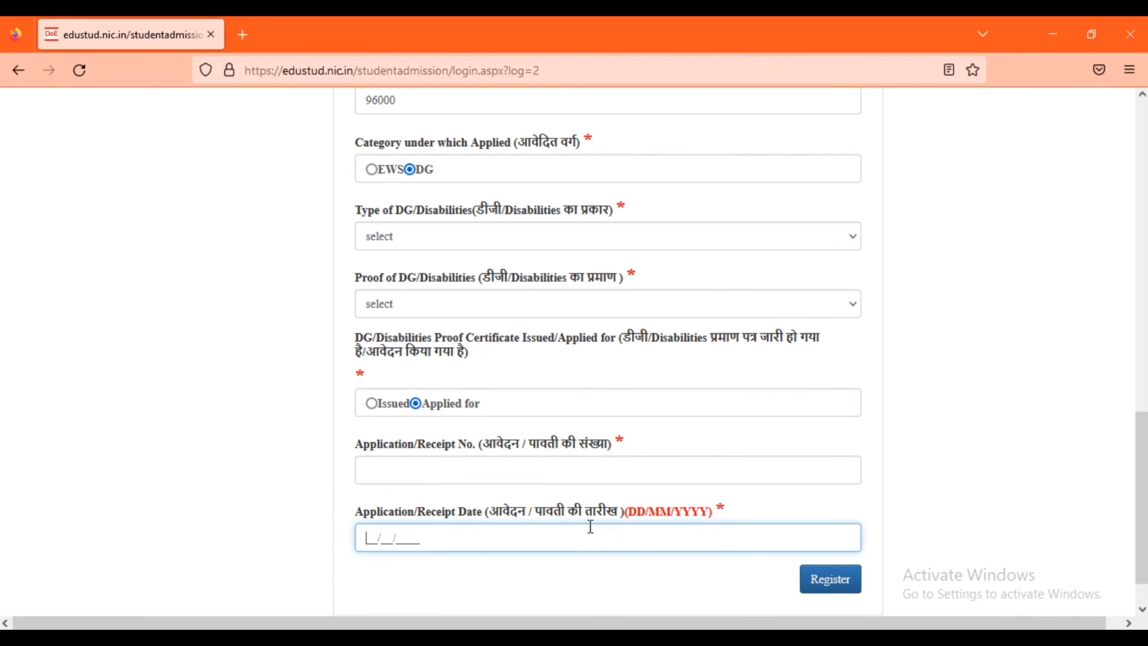
Set the DG/Disabilities proof certificate to Issued and check the issued certificate number and date fields
left_click(368, 404)
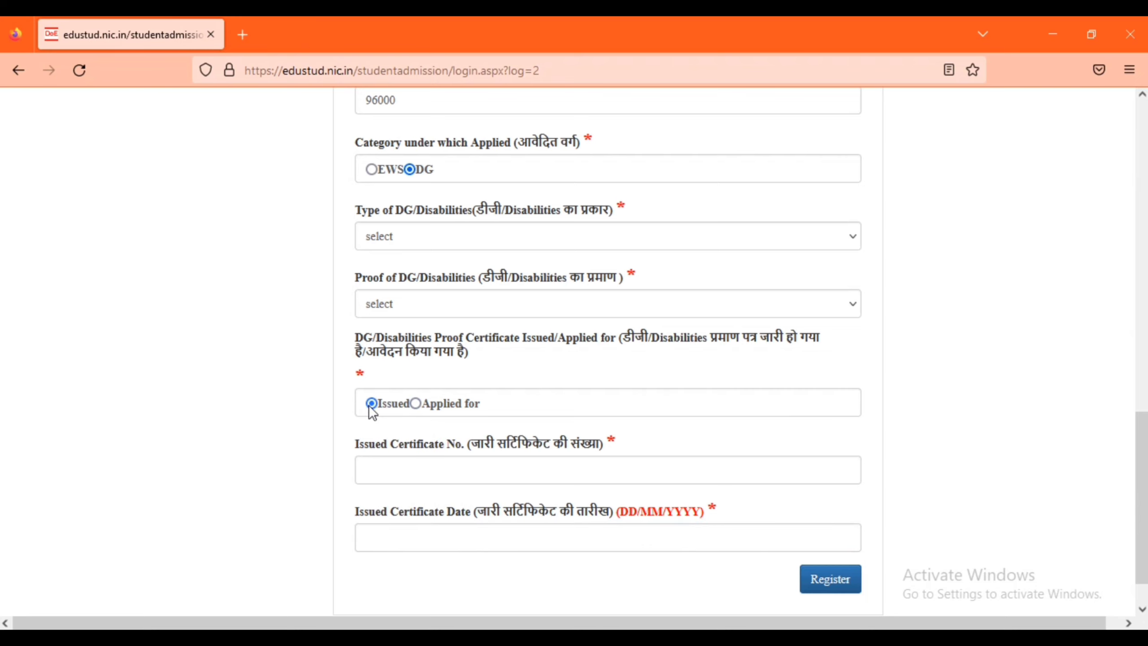
left_click(386, 475)
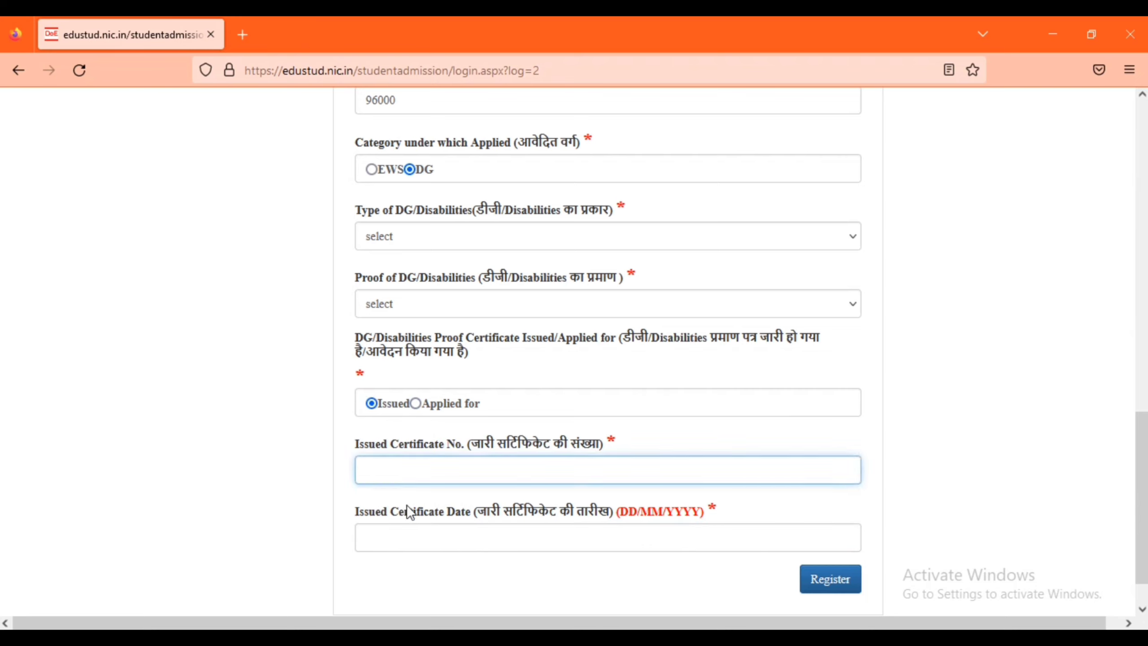
left_click(411, 546)
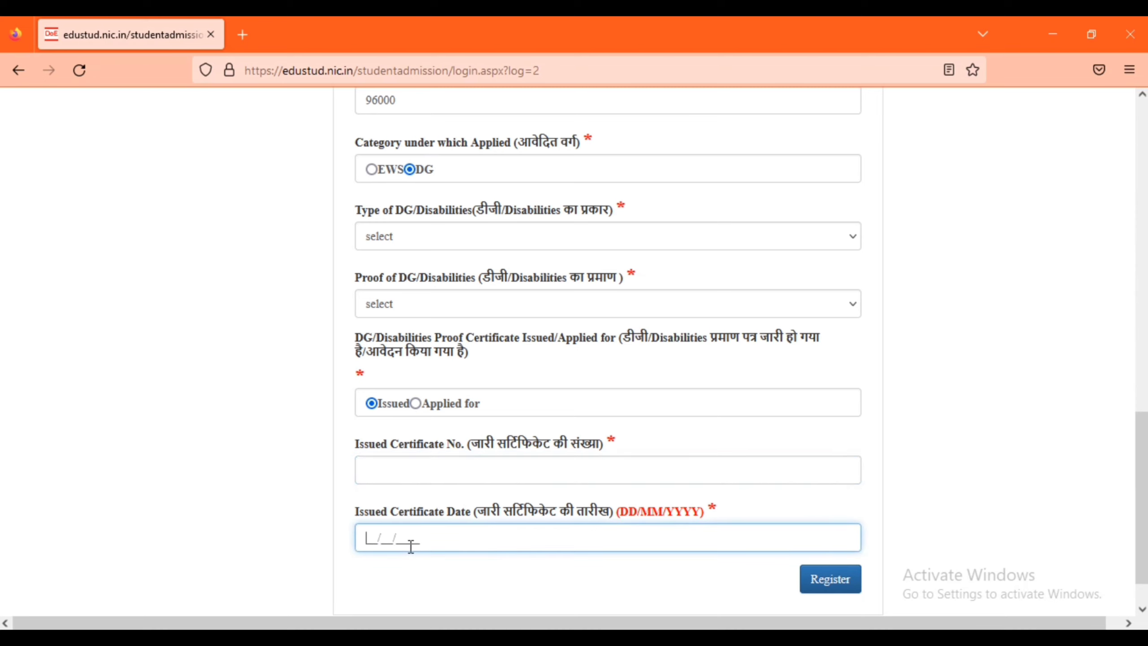
scroll(402, 346, "down", 1)
left_click(402, 347)
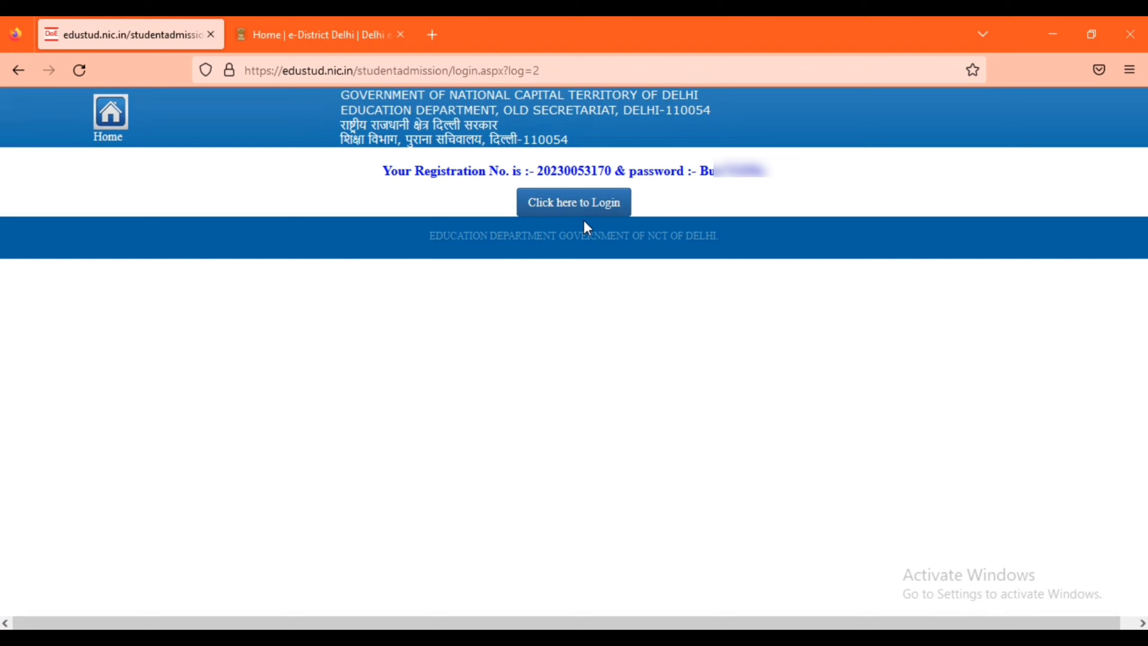
Select only the registration number in the confirmation message and search Google for it
triple_click(576, 171)
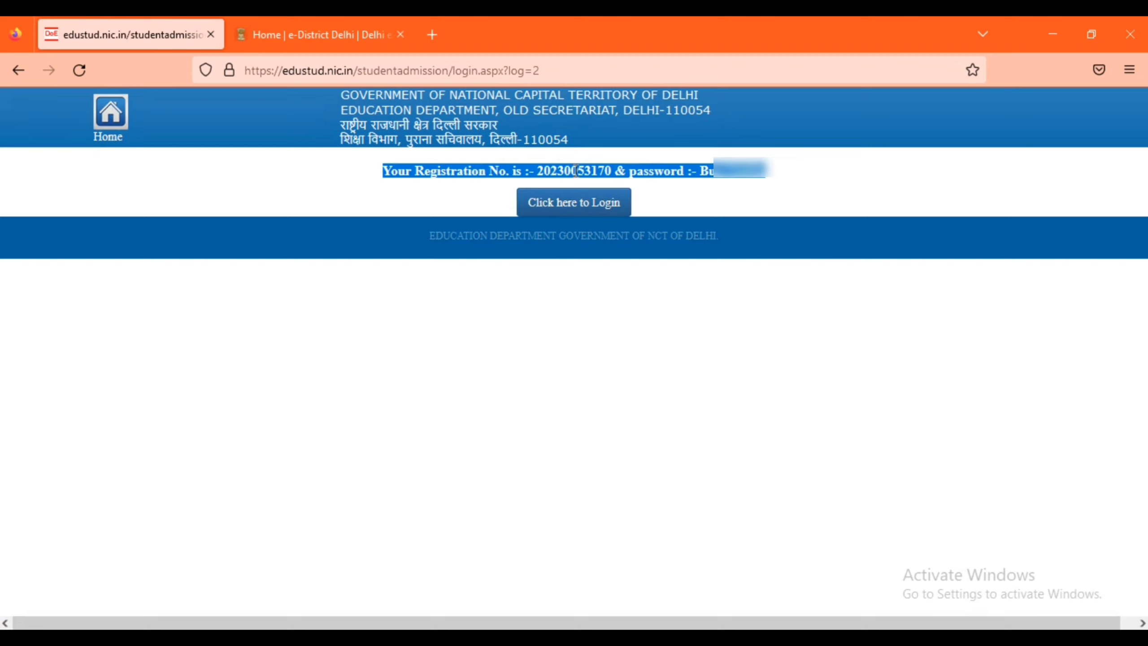
double_click(576, 171)
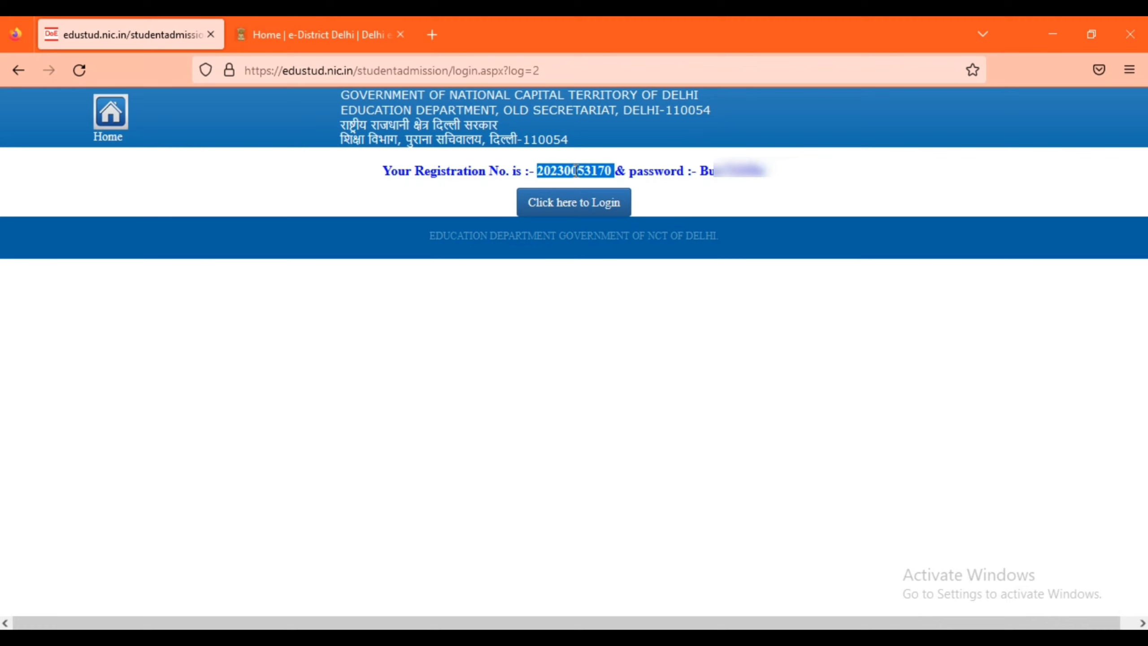
key("shift+Left")
right_click(576, 171)
left_click(601, 222)
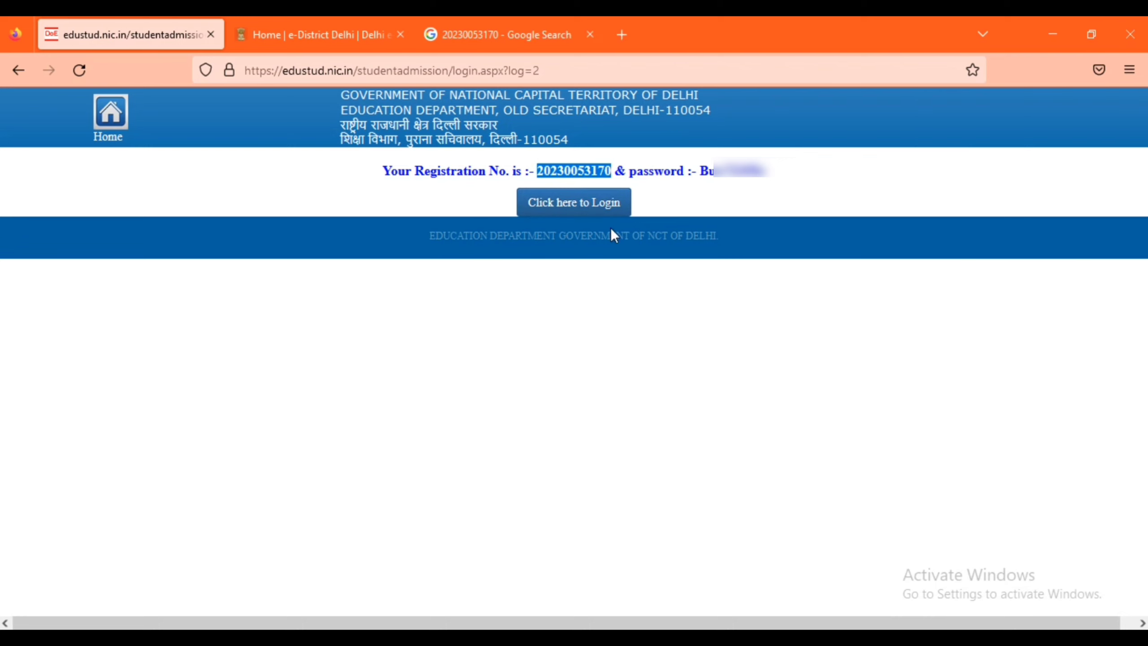
Open the applicant login form and paste in the registration number
left_click(586, 208)
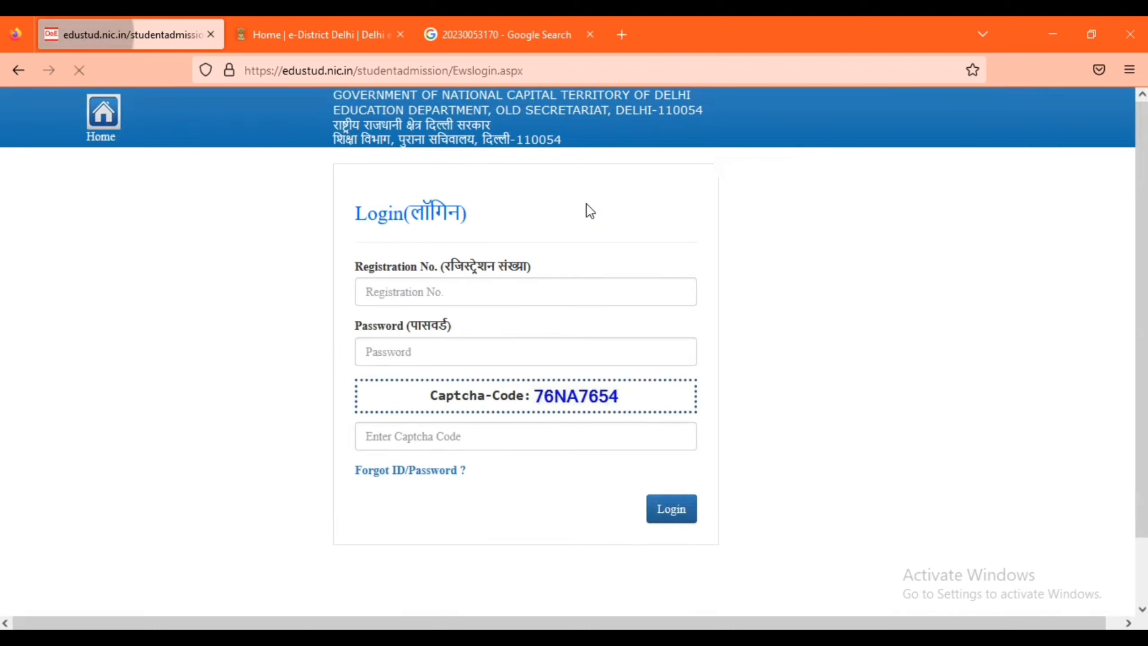
left_click(507, 290)
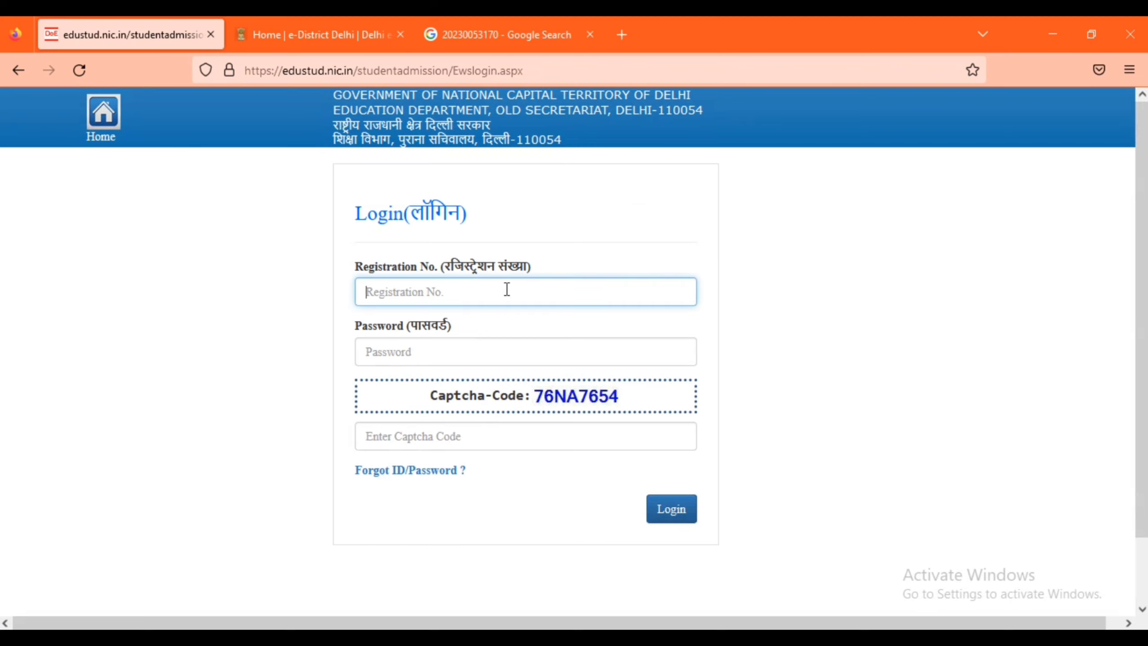
key("ctrl+v")
key("Tab")
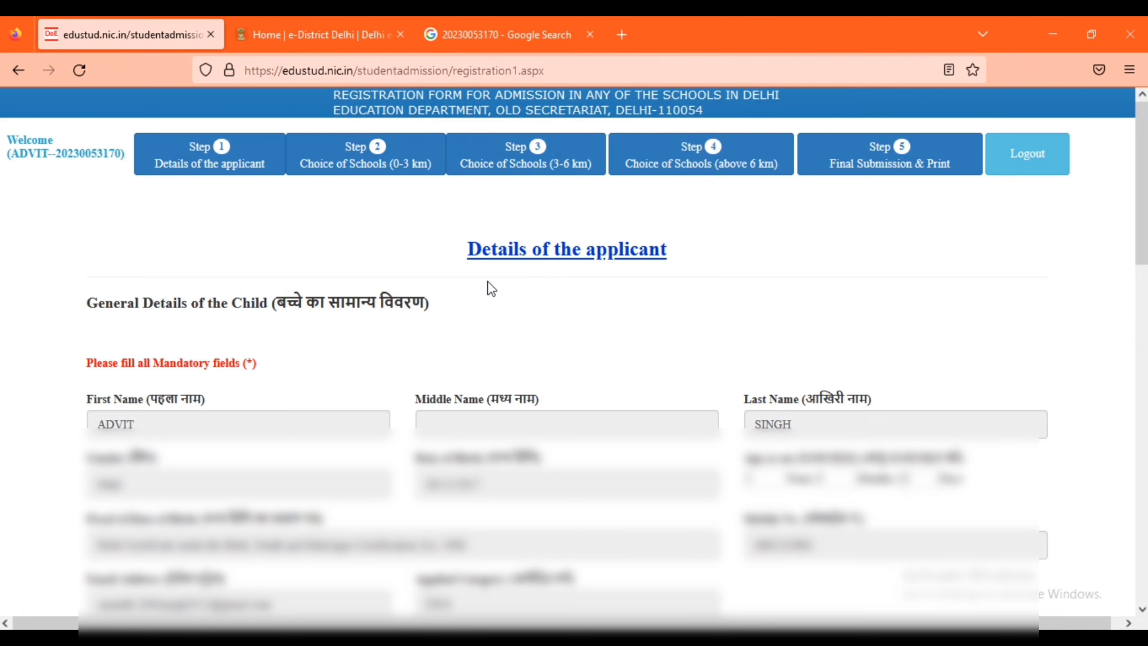
Go through the applicant details to the field for the child's Aadhar number
scroll(489, 281, "down", 8)
scroll(493, 292, "down", 8)
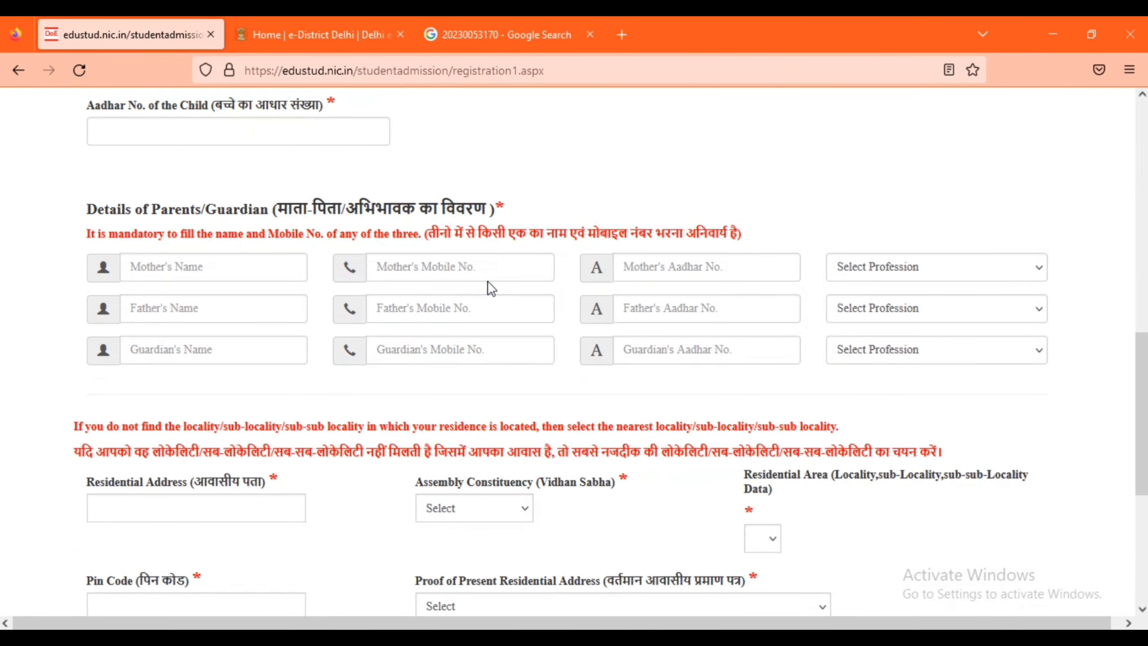
left_click(277, 128)
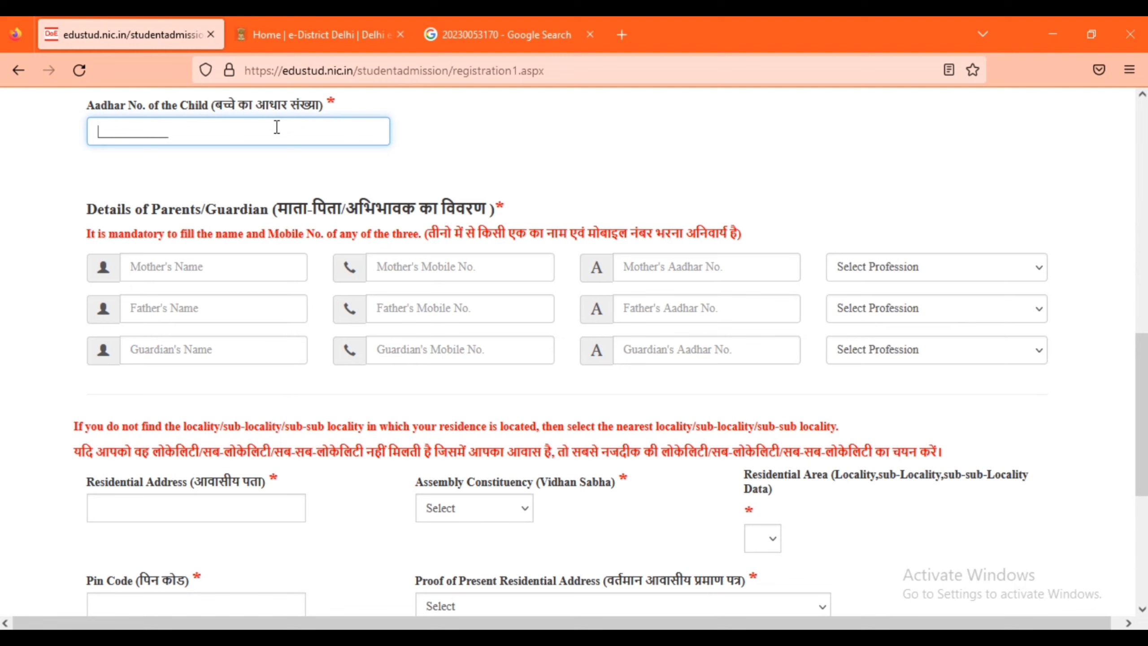
Check the mother's name, mobile and Aadhar number fields, and set her profession to HOUSE WIFE
left_click(165, 269)
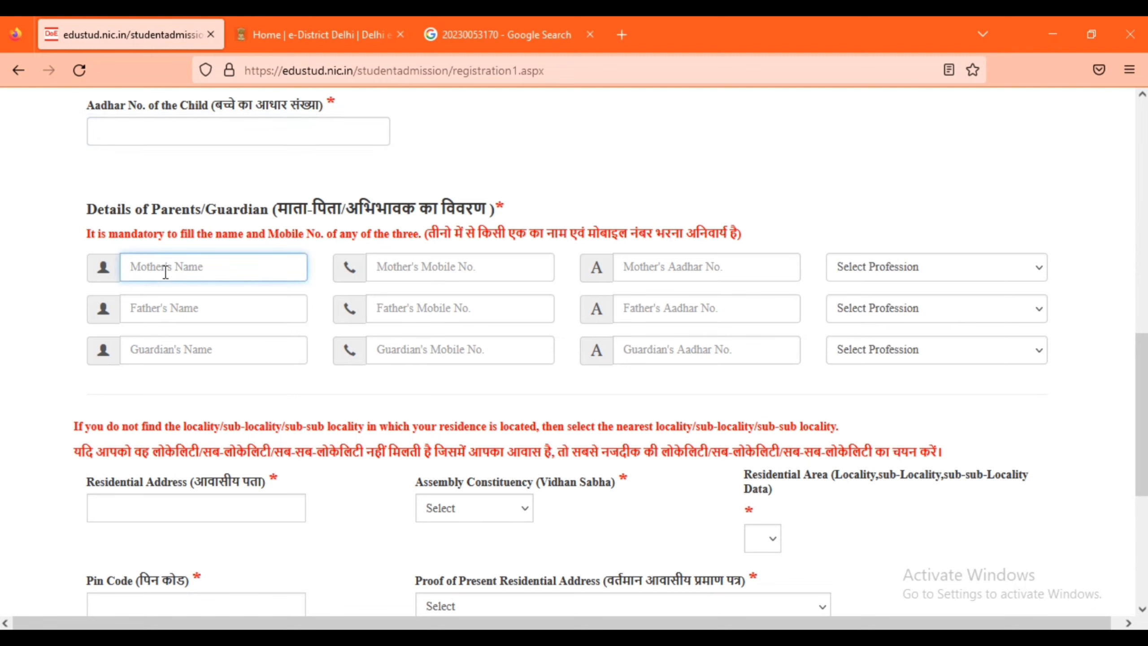
left_click(420, 266)
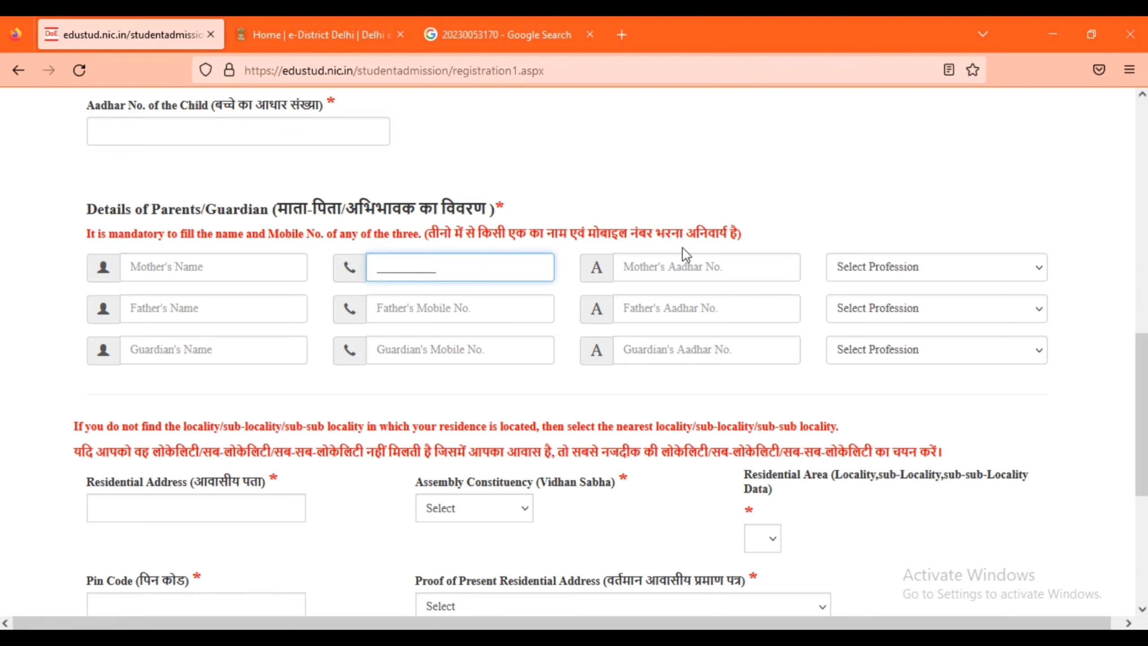
left_click(707, 257)
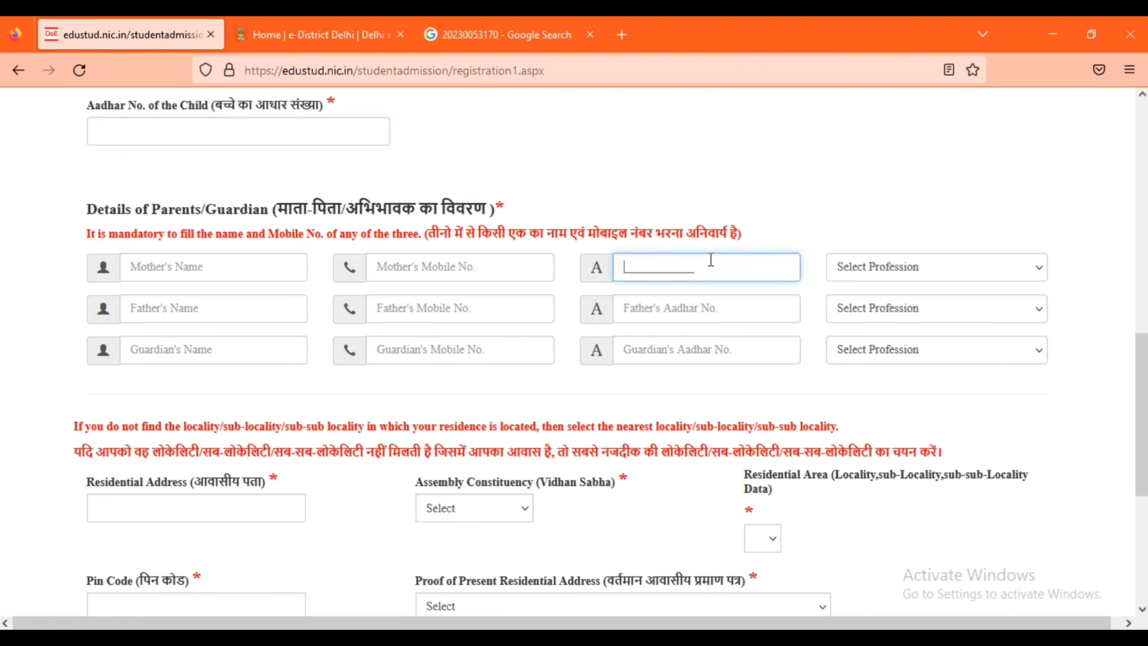
left_click(862, 272)
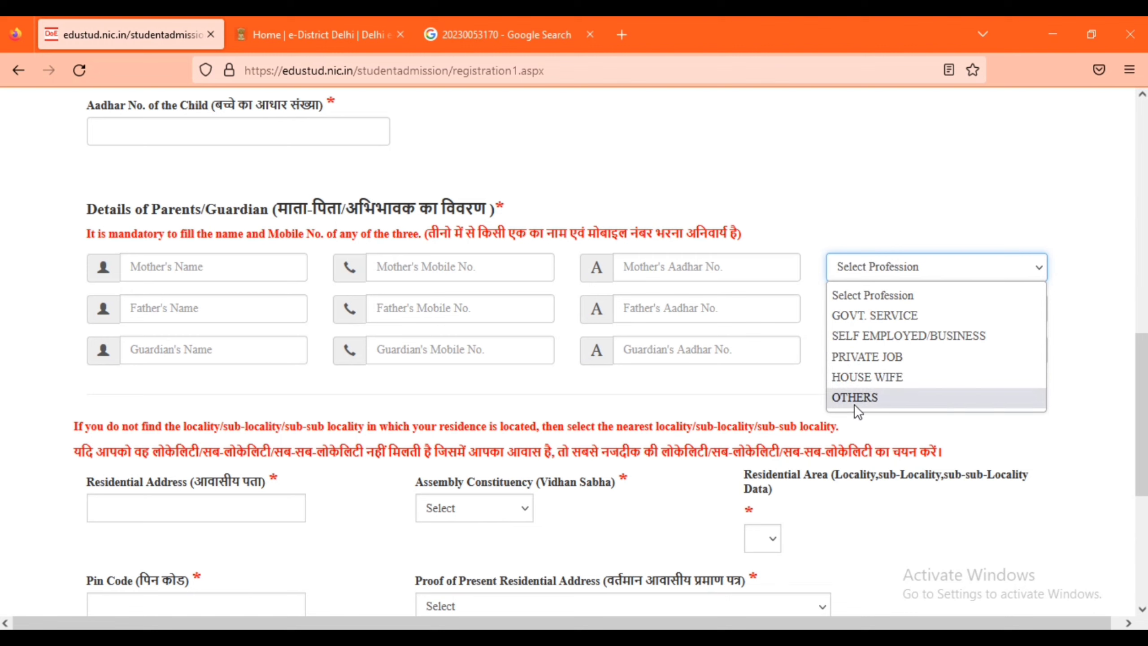
left_click(864, 375)
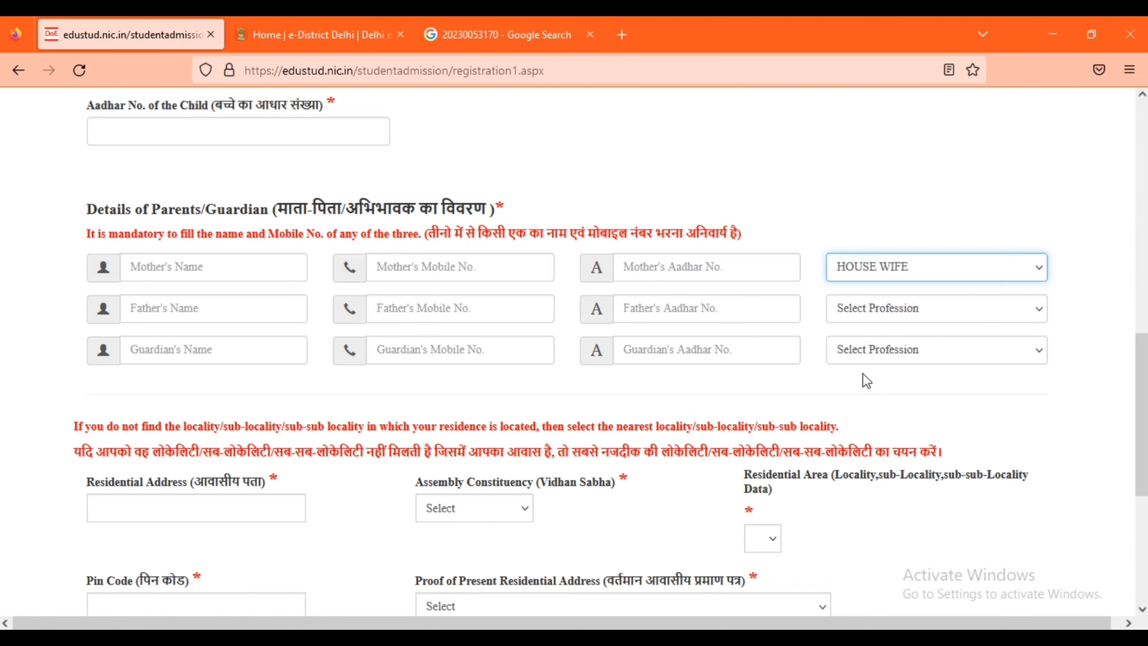
Go through the father's name, mobile and Aadhar number fields, and set his profession to PRIVATE JOB
left_click(229, 322)
left_click(502, 302)
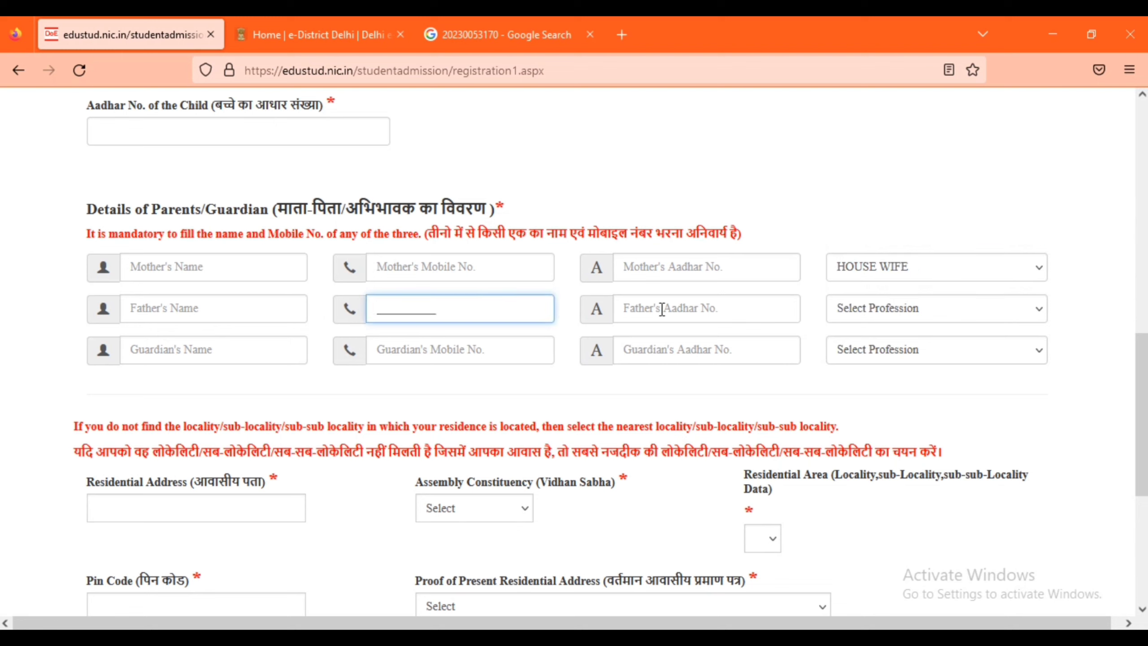
left_click(753, 308)
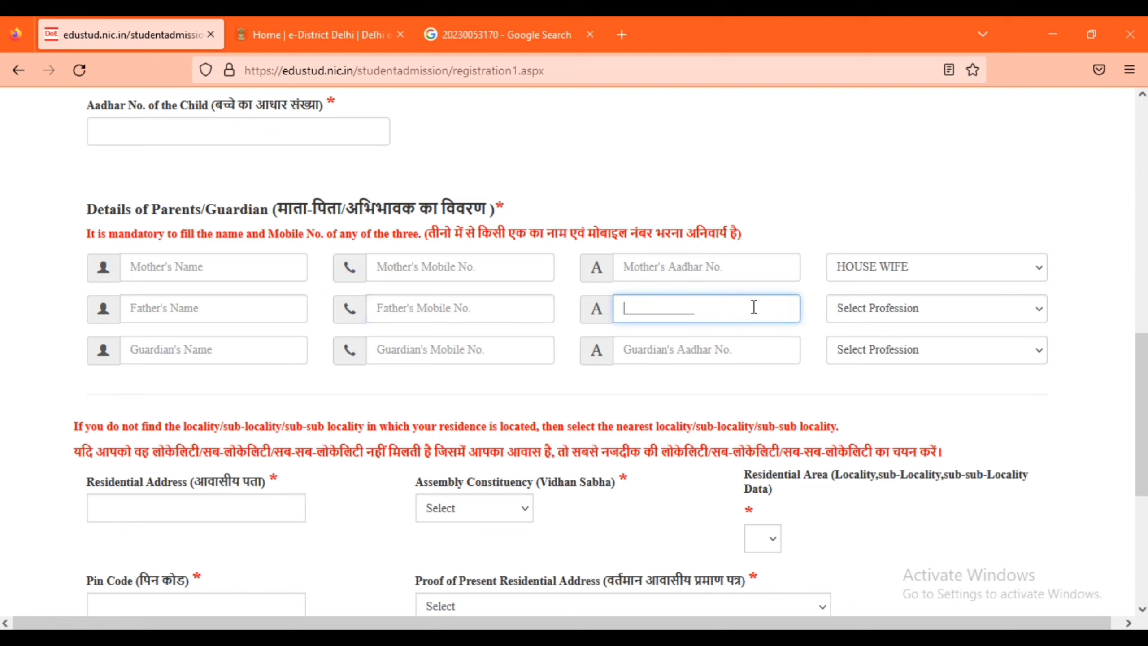
left_click(890, 317)
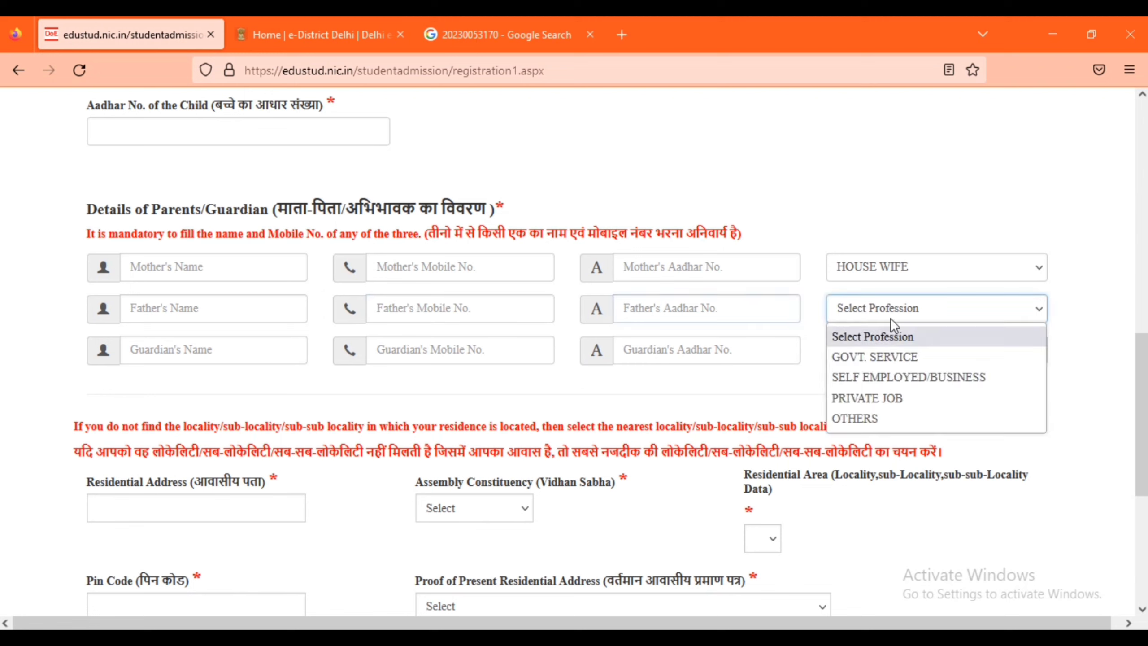
left_click(876, 401)
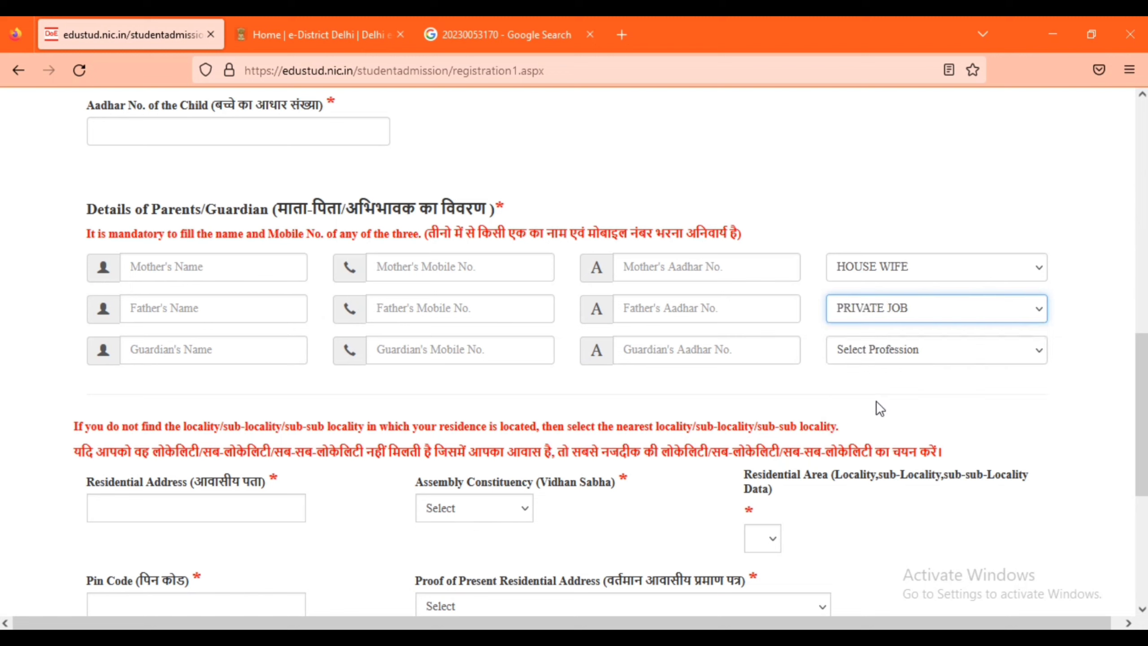
Go to the residential address field without filling it in, and set the Assembly Constituency to Rohini
left_click(207, 409)
scroll(207, 408, "down", 3)
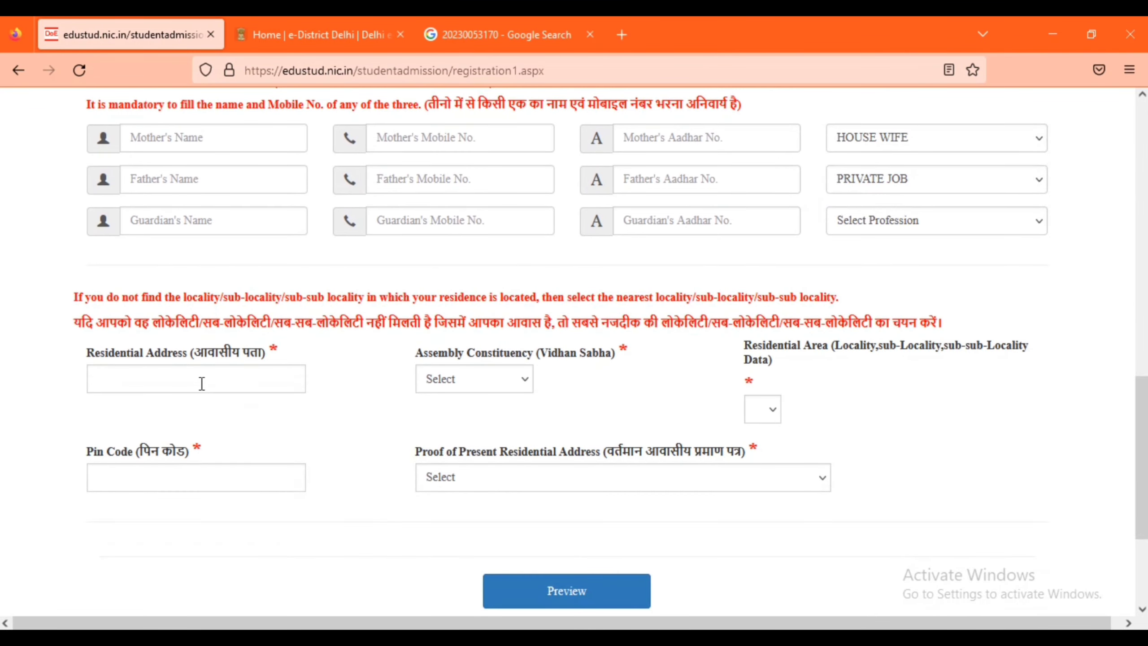
left_click(202, 384)
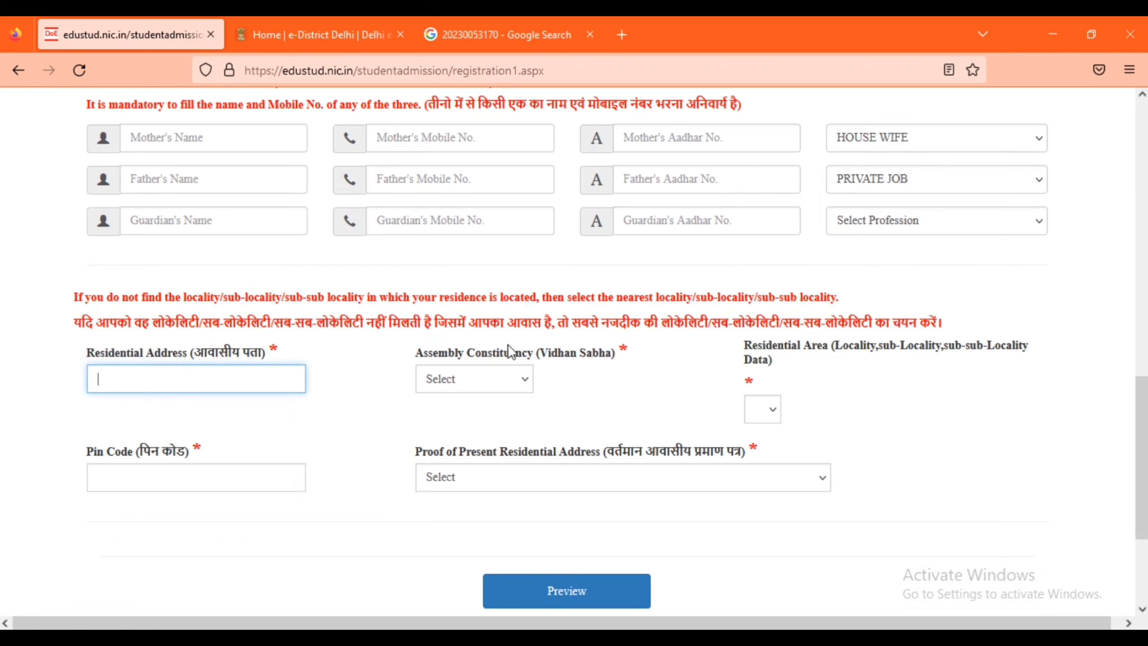
left_click(508, 383)
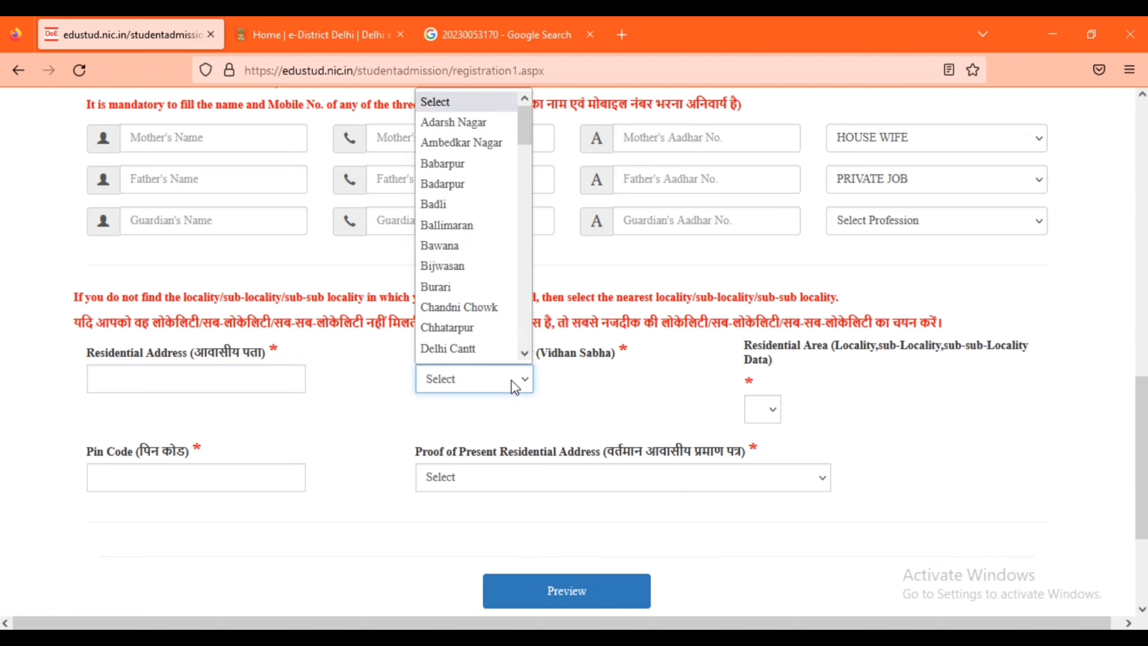
left_click(525, 353)
left_click_drag(525, 352, 525, 353)
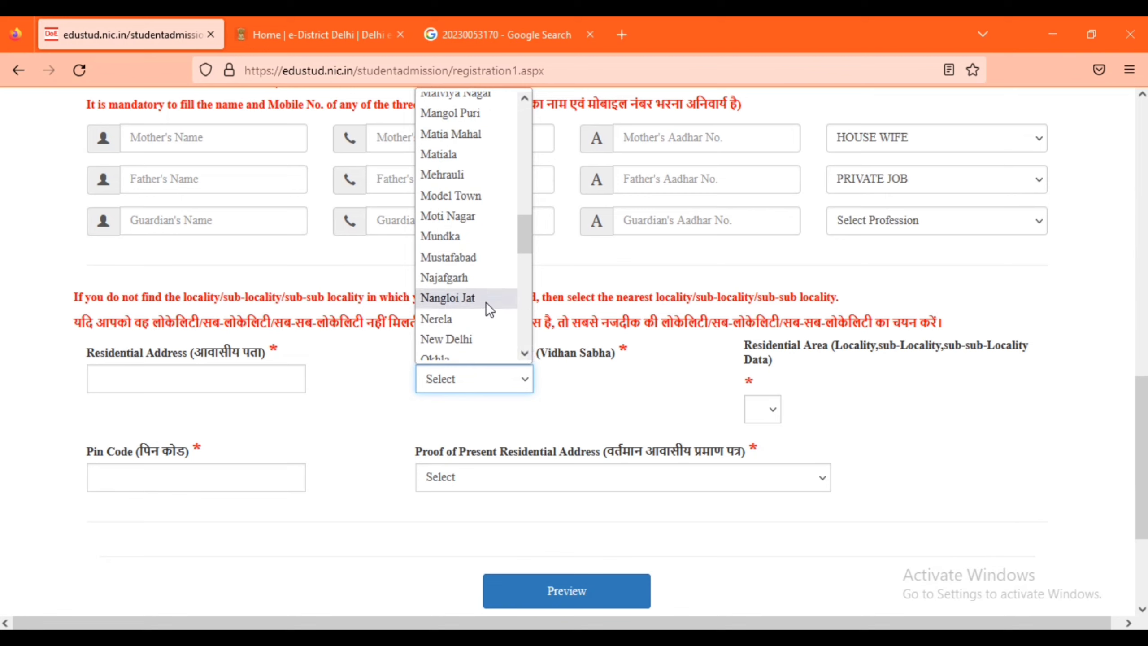
type("ro")
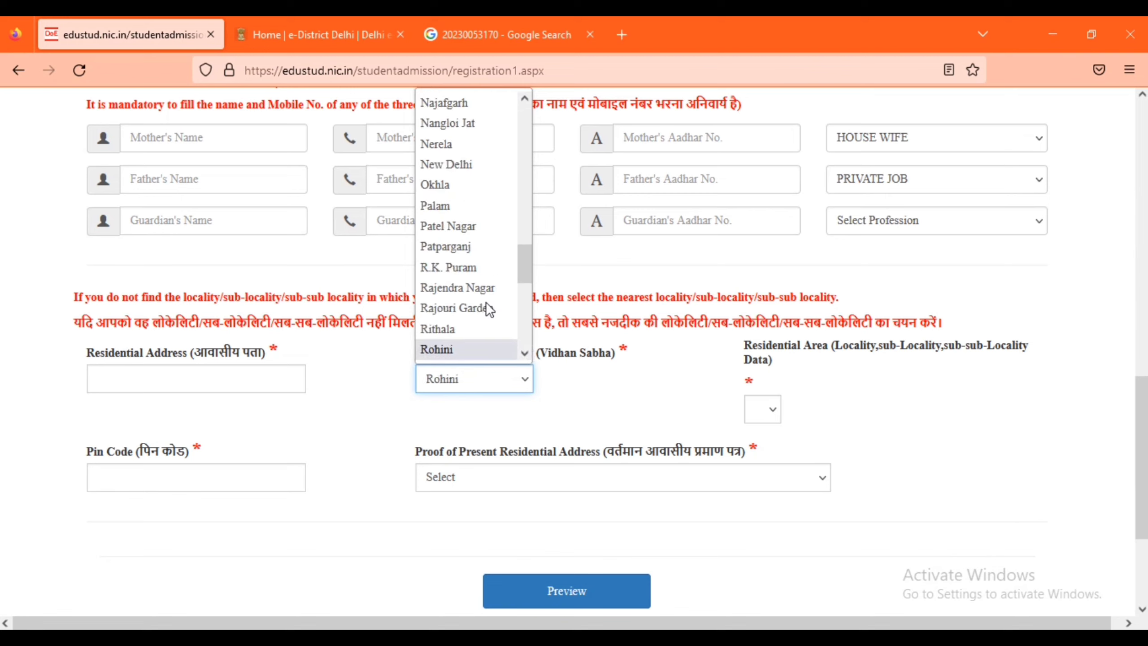
key("Return")
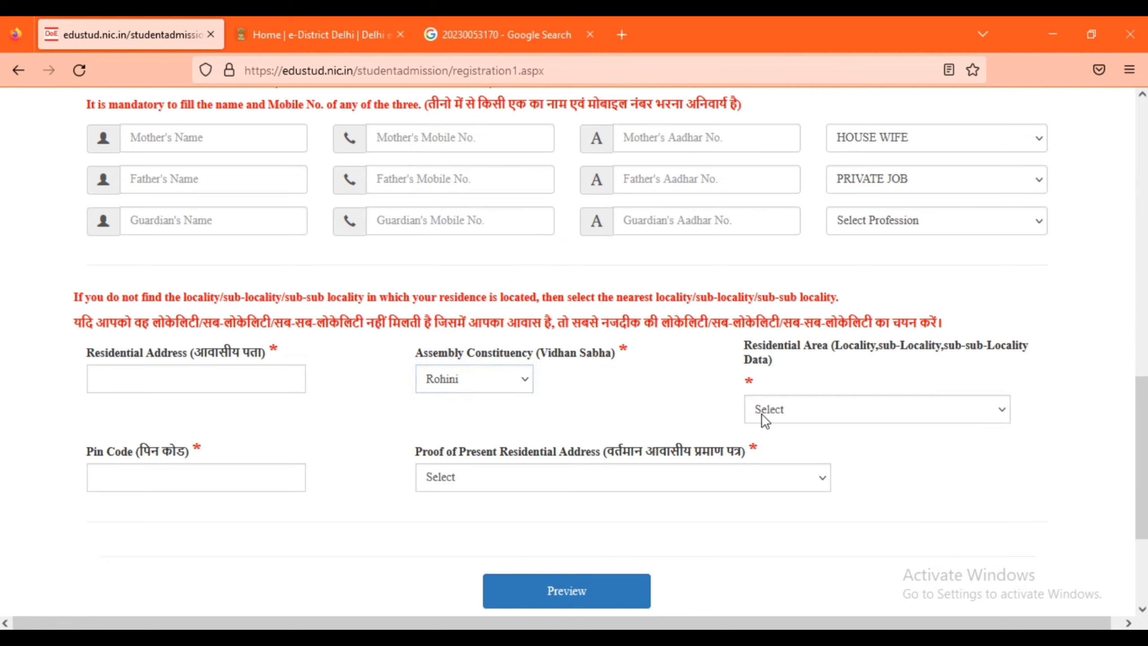
Set the residential area to "Rohini, Sector 6B, Sector 6B"
left_click(828, 413)
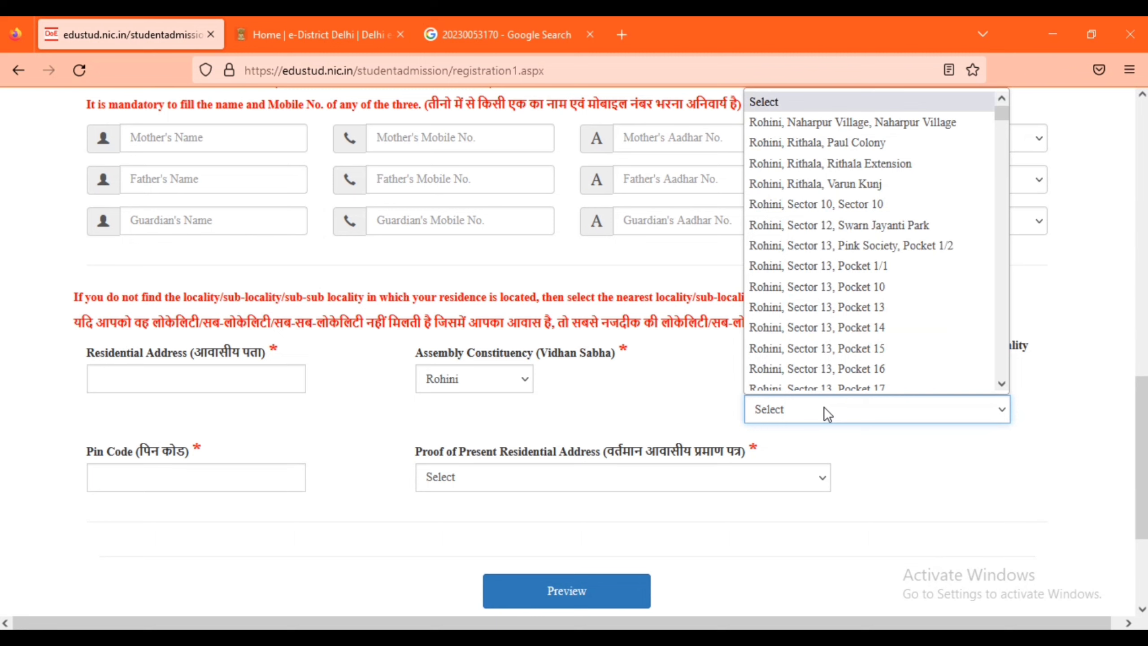
key("Down")
key("Down")
key("Down")
key("Down")
key("Down")
key("Down")
key("Down")
key("Down")
key("Down")
key("Down")
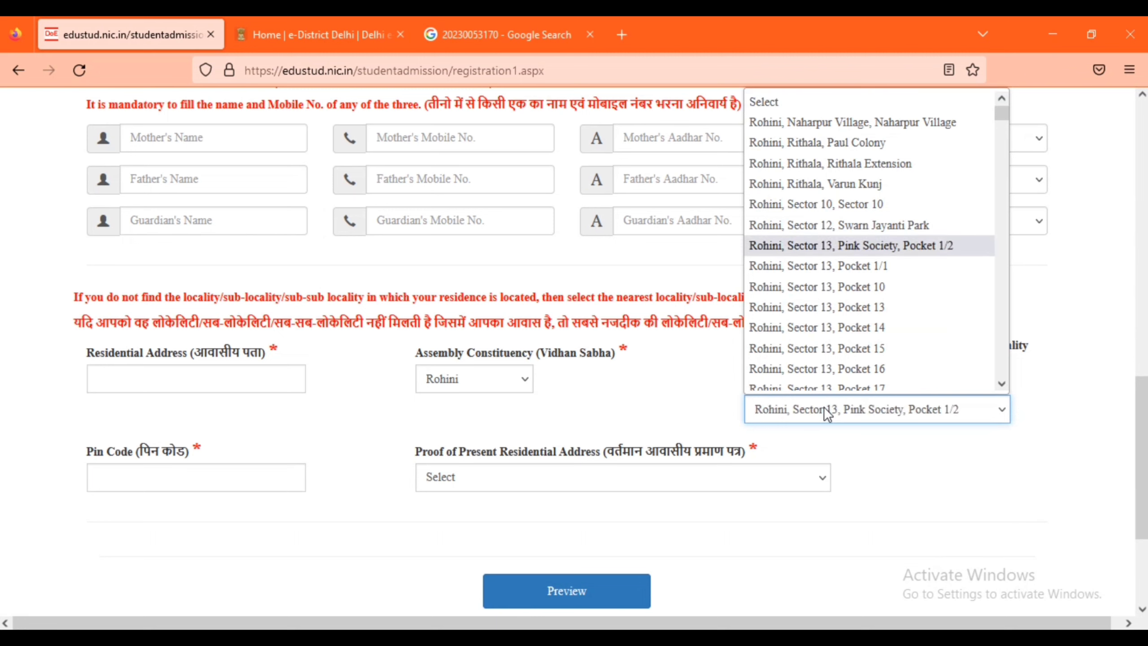
key("Down")
key("Down")
key("Down")
key("Down")
key("Down")
key("Down")
key("Down")
key("Down")
key("Down")
key("Down")
key("Down")
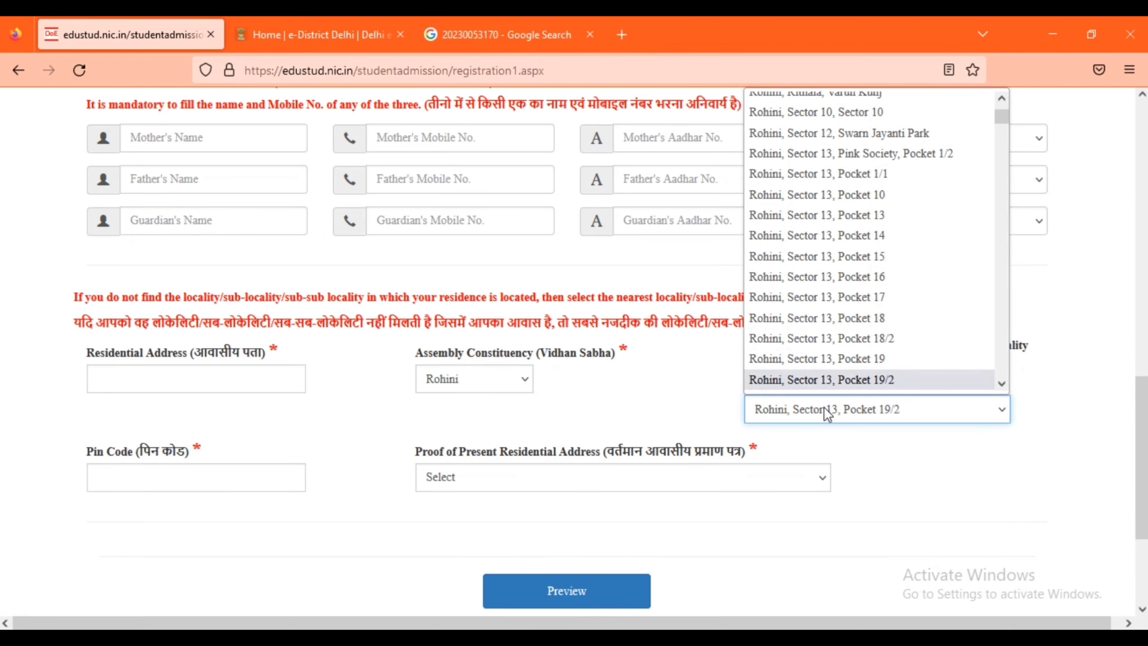
key("Down")
key("Down")
key("Down")
key("Down")
key("Down")
key("Down")
key("Down")
key("Down")
key("Down")
key("Down")
key("Down")
key("Down")
key("Down")
key("Down")
key("Down")
key("Down")
key("Down")
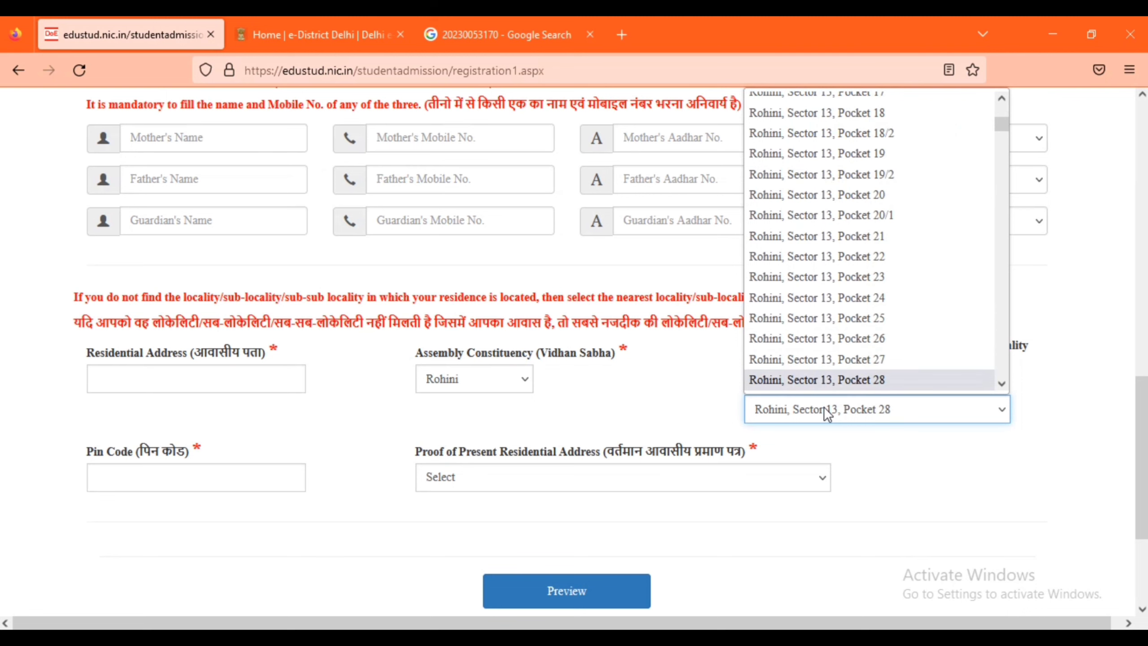
key("Down")
key("Down")
key("Down")
key("Down")
key("Down")
key("Down")
key("Down")
key("Down")
key("Down")
key("Down")
key("Down")
key("Down")
key("Down")
key("Down")
key("Down")
key("Down")
key("Down")
key("Down")
key("Down")
key("Down")
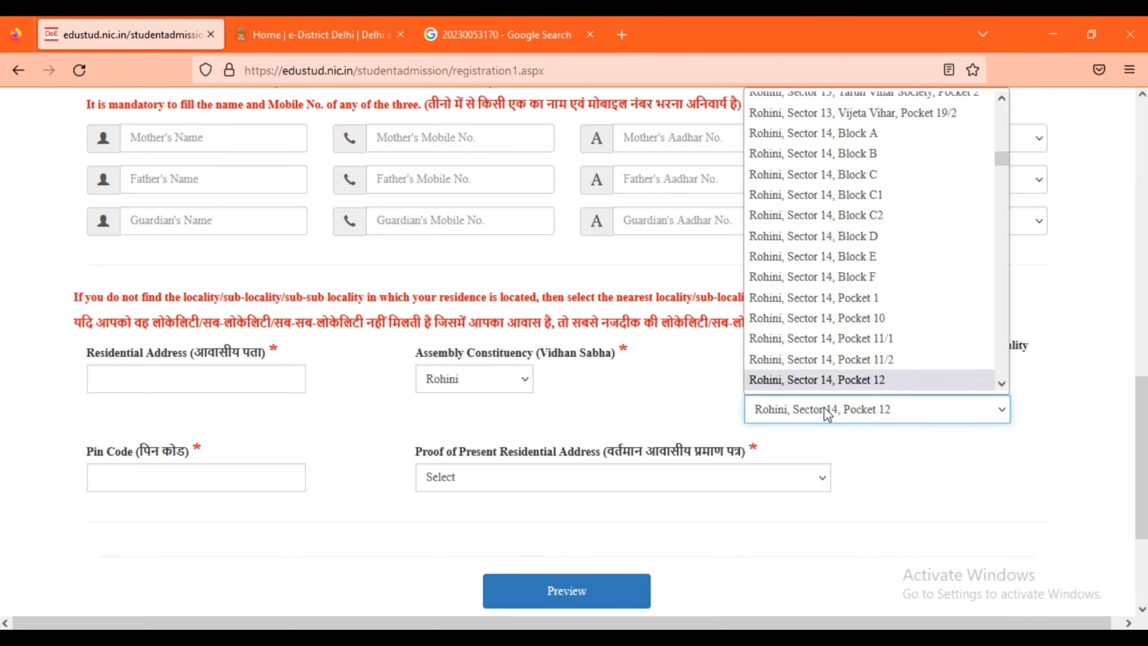
key("Down")
key("Down")
key("Down")
key("Down")
key("Down")
key("Down")
key("Down")
key("Down")
key("Down")
key("Down")
key("Down")
key("Down")
key("Down")
key("Down")
key("Down")
key("Down")
key("Down")
key("Down")
key("Down")
key("Down")
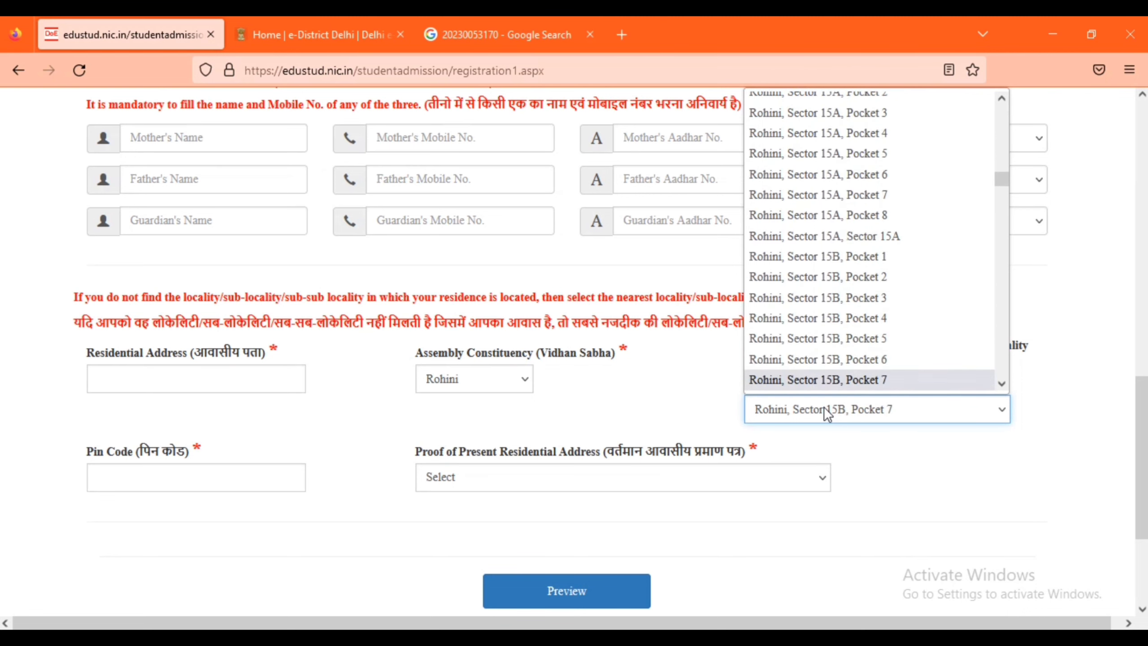
key("Down")
key("Down")
key("Down")
key("Down")
key("Down")
key("Down")
key("Down")
key("Down")
key("Down")
key("Down")
key("Down")
key("Down")
key("Down")
key("Down")
key("Down")
key("Down")
key("Down")
key("Down")
key("Down")
key("Down")
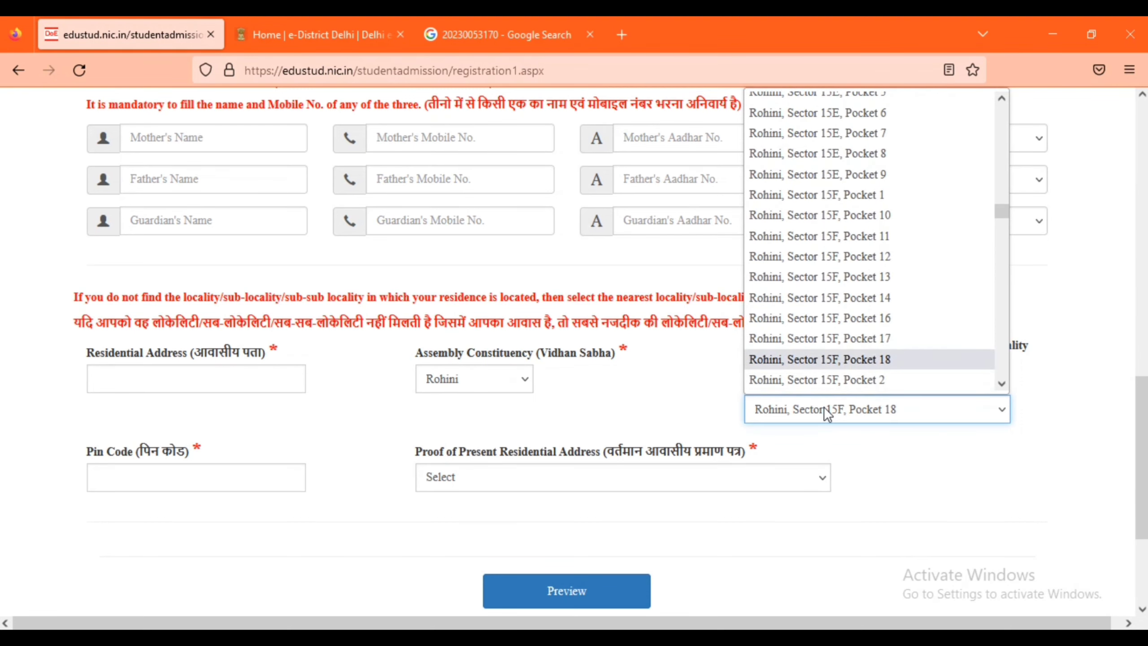
key("Down")
key("Down")
key("Down")
key("Down")
key("Down")
key("Down")
key("Down")
key("Down")
key("Down")
key("Down")
key("Down")
key("Down")
key("Down")
key("Down")
key("Down")
key("Down")
key("Down")
key("Down")
key("Down")
key("Down")
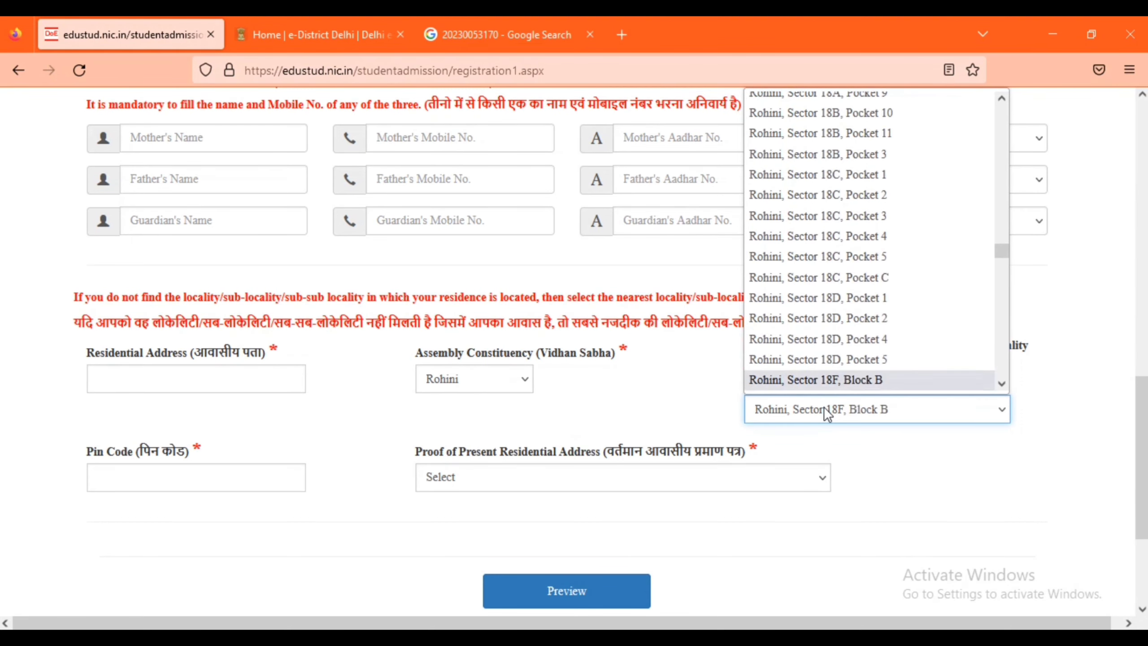
key("Down")
key("Down")
key("Down")
key("Down")
key("Down")
key("Down")
key("Down")
key("Down")
key("Down")
key("Down")
key("Down")
key("Down")
key("Down")
key("Down")
key("Down")
key("Down")
key("Down")
key("Down")
key("Down")
key("Down")
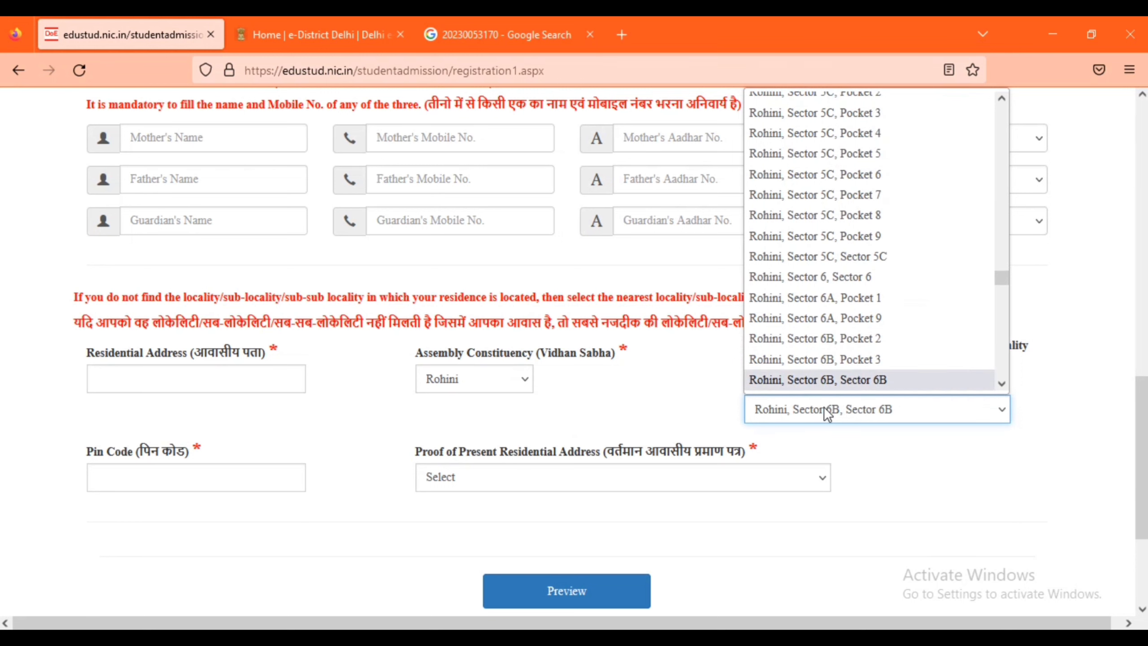
left_click(906, 437)
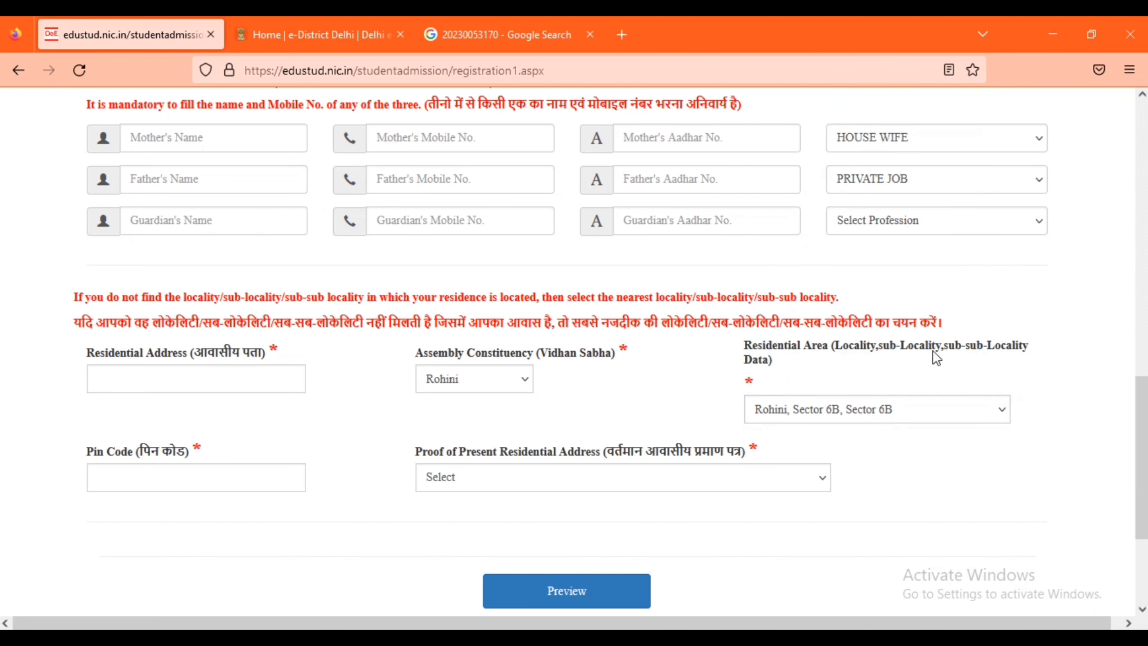
Change the residential area to "Rohini, Sector 9, Pocket 52"
left_click(854, 405)
key("Down")
key("Down")
key("Down")
key("Down")
key("Down")
key("Down")
key("Down")
key("Down")
key("Down")
key("Down")
key("Down")
key("Down")
key("Down")
key("Down")
key("Down")
key("Down")
key("Down")
key("Down")
key("Down")
key("Down")
key("Down")
key("Down")
key("Down")
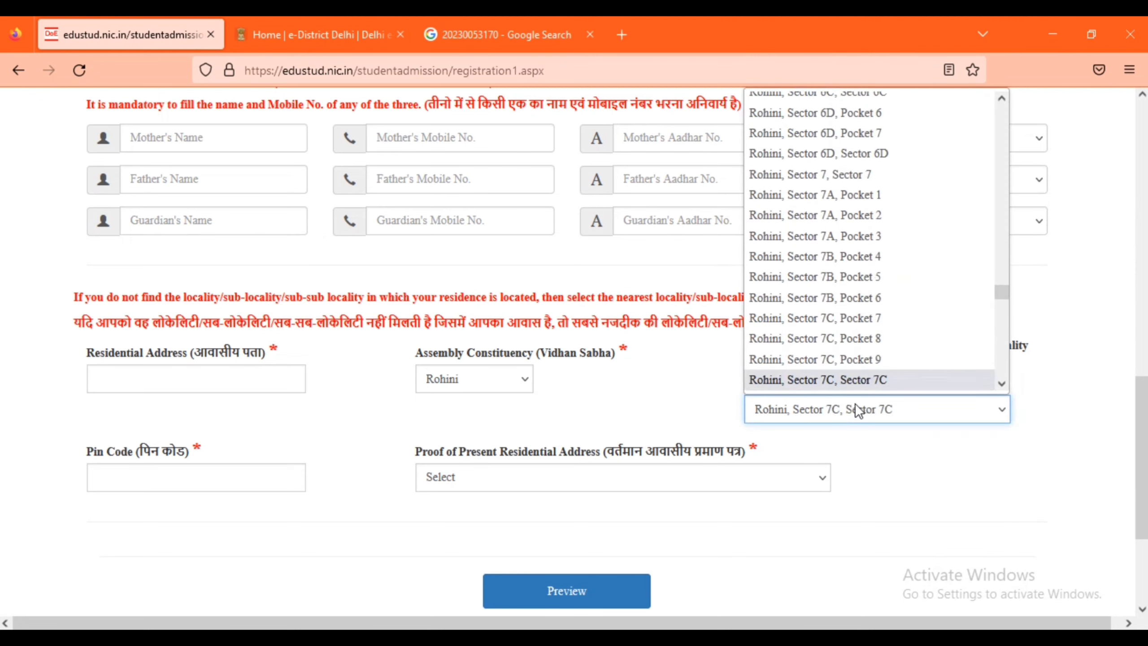
key("Down")
key("Down")
key("Down")
key("Down")
key("Down")
key("Down")
key("Down")
key("Down")
key("Down")
key("Down")
key("Down")
key("Down")
key("Down")
key("Down")
key("Down")
key("Down")
key("Down")
key("Down")
key("Down")
key("Down")
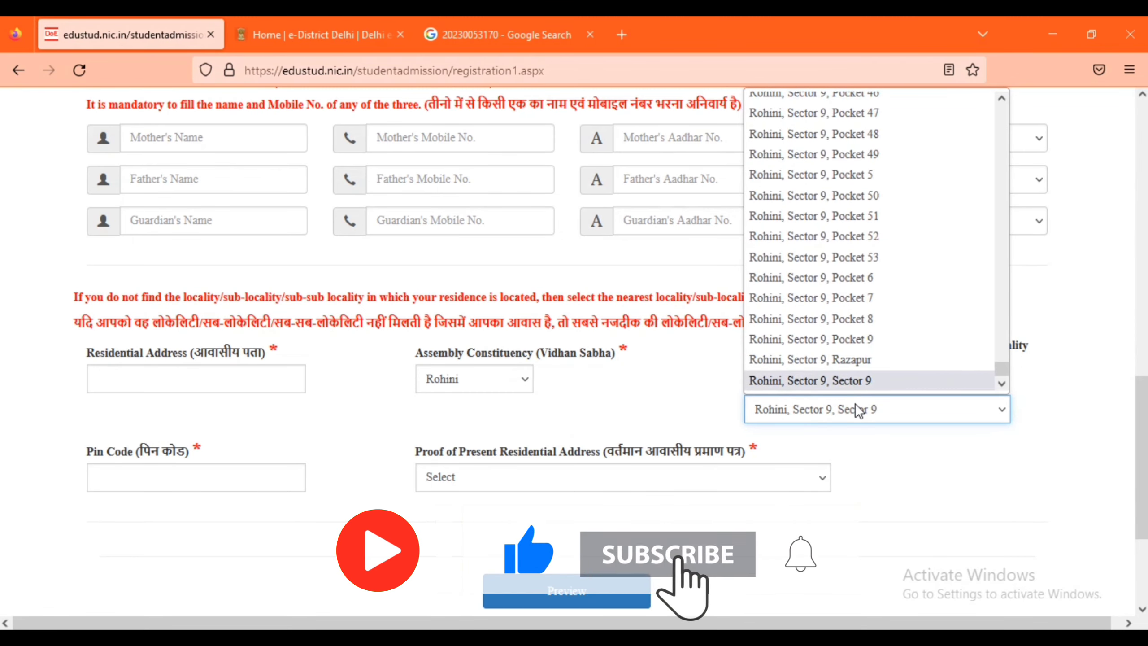
left_click(816, 236)
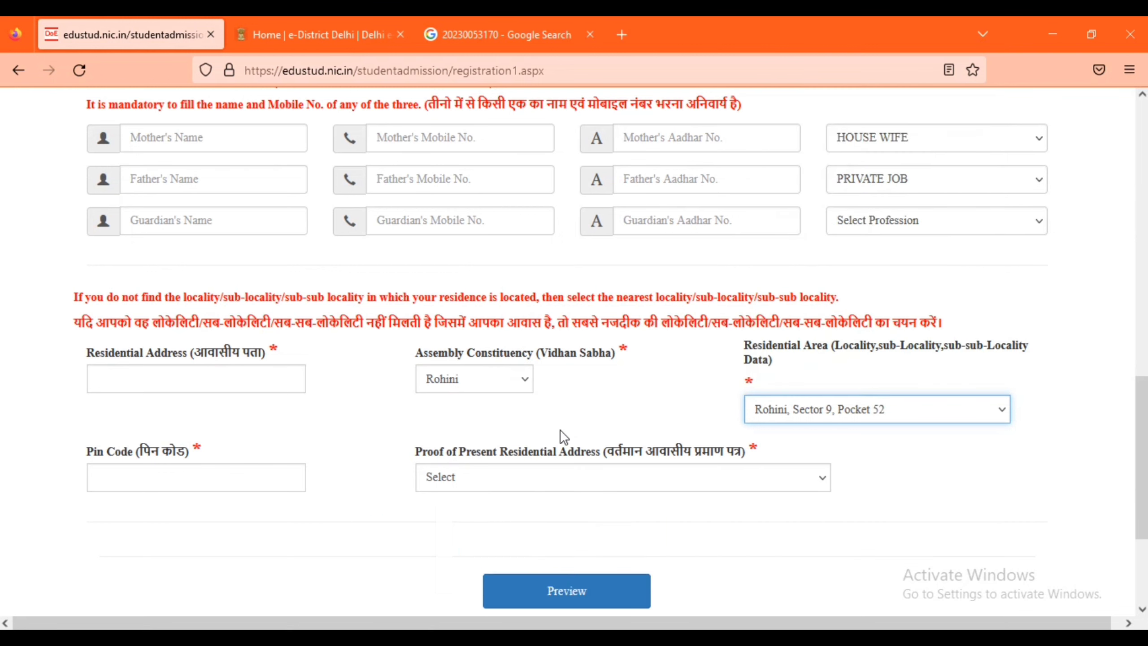
Enter the residential pin code and set the proof of present residential address to "Unique Identity Card (Aadhar) of Mother/Father/Child issued by Govt. of India."
left_click(244, 470)
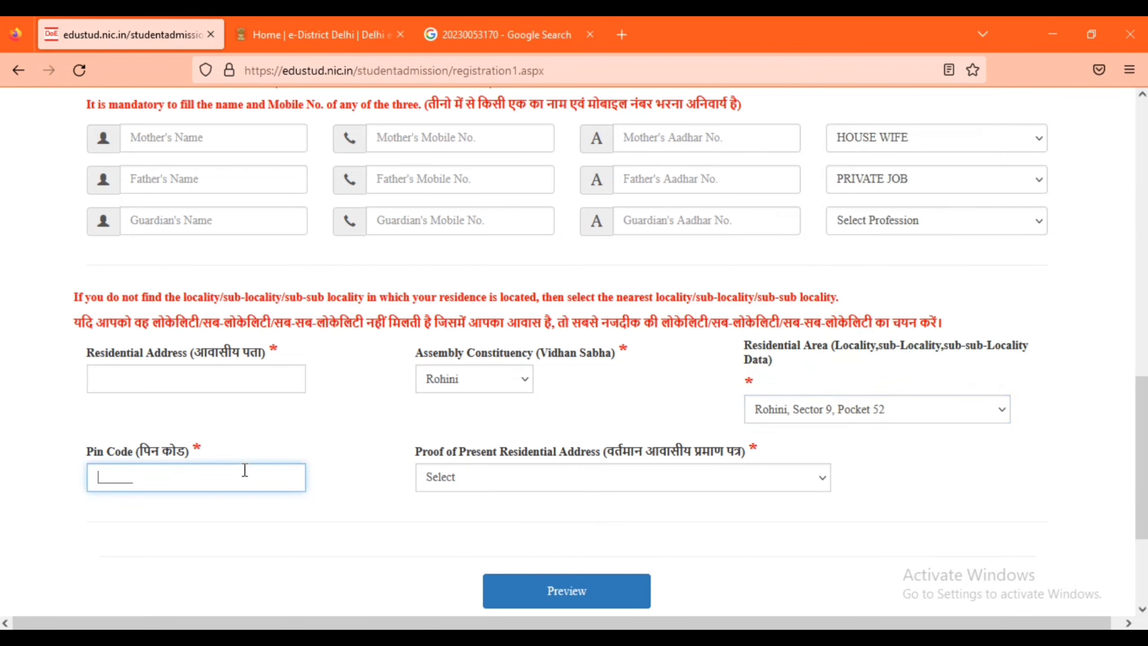
type("110085")
left_click(497, 478)
left_click(533, 430)
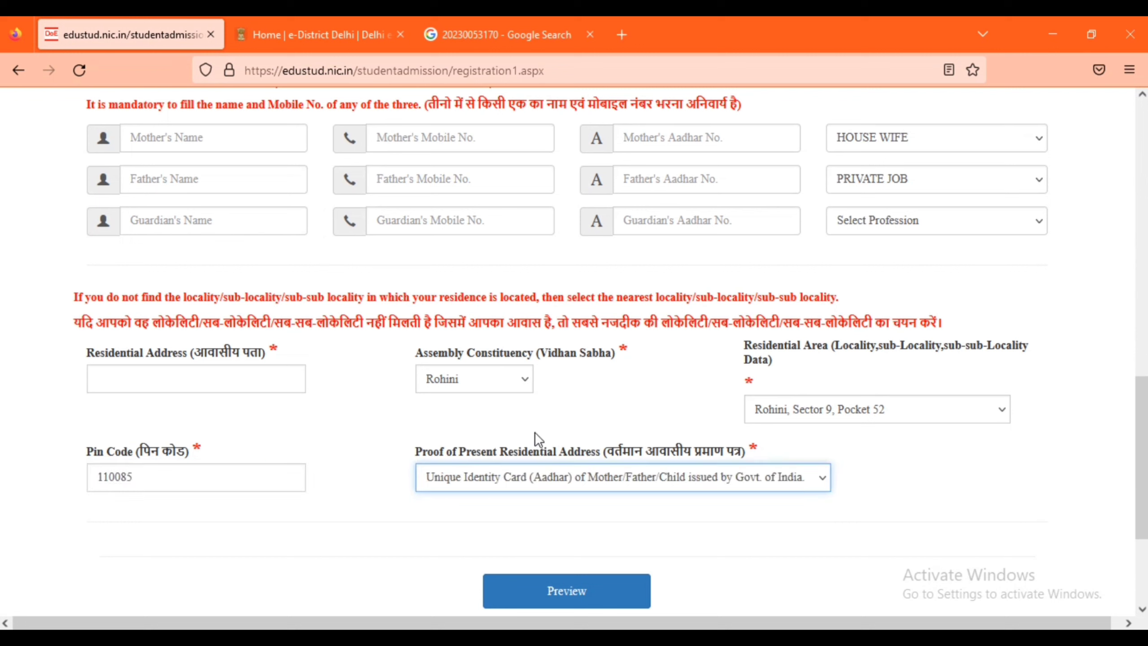
left_click(586, 478)
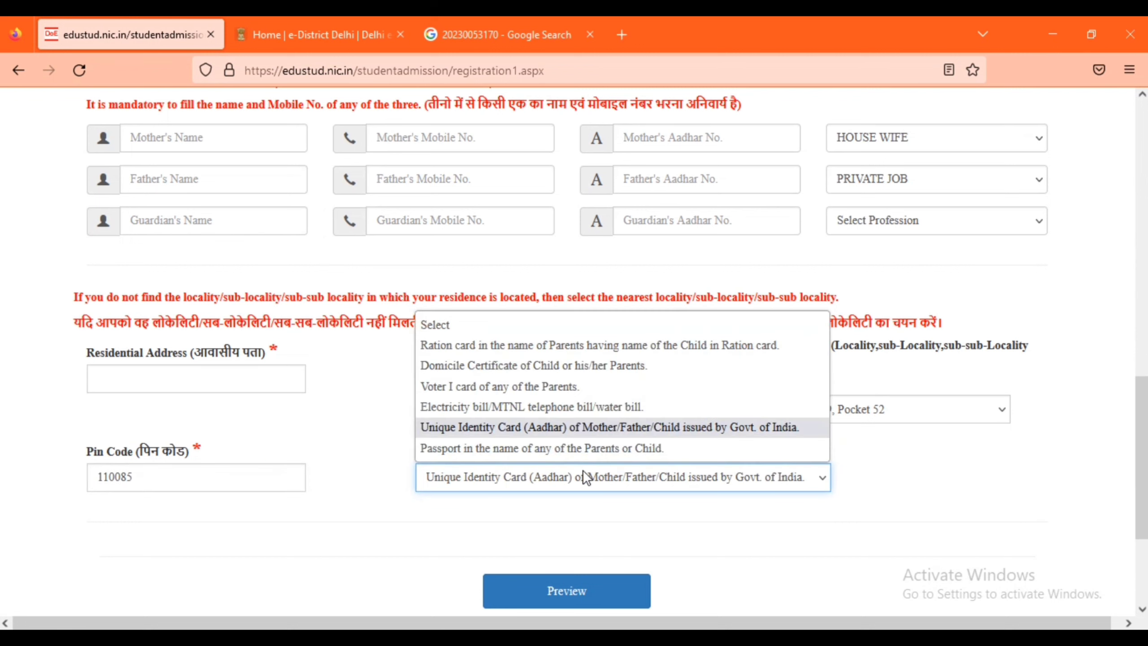
left_click(584, 425)
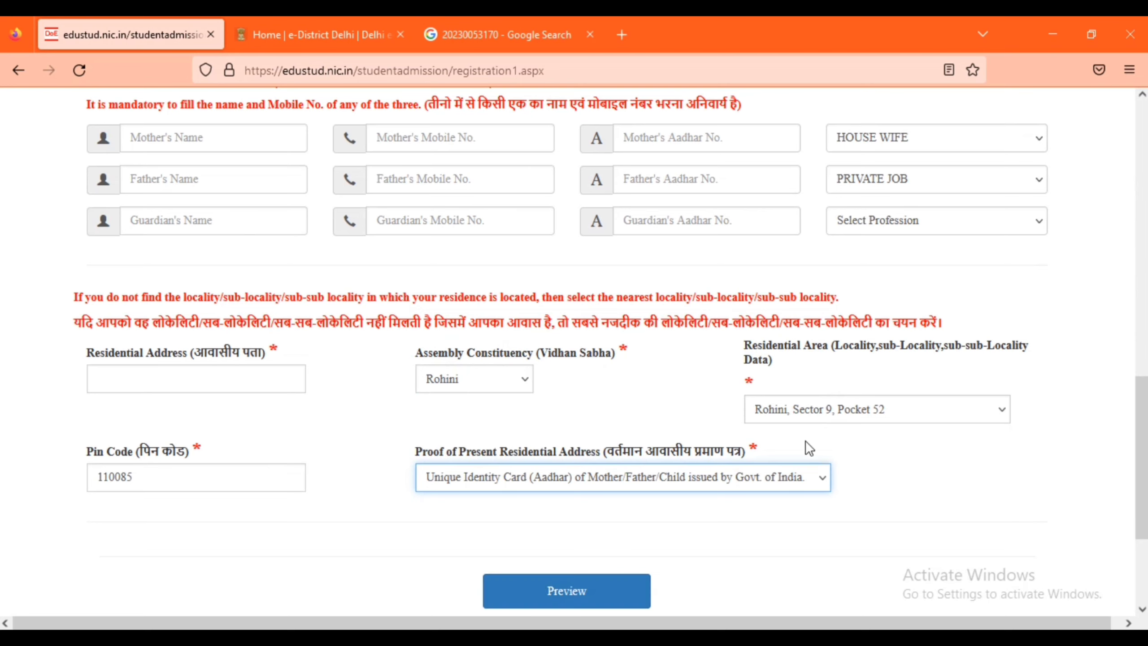
Preview the application and check the mother's name and both parents' Aadhar numbers
left_click(584, 591)
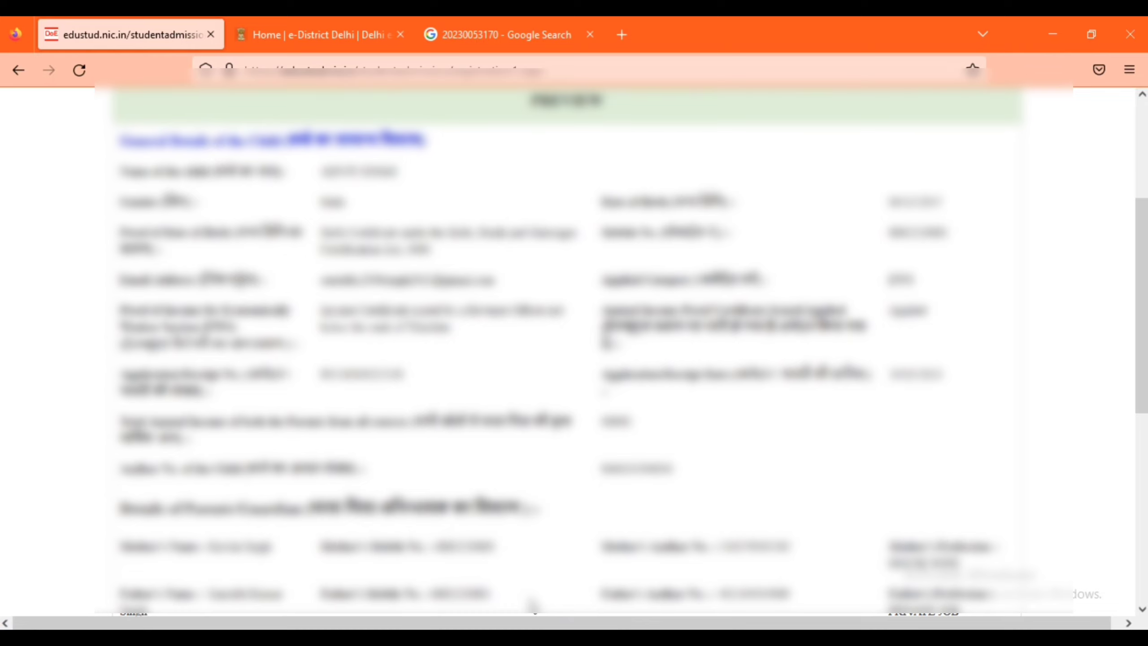
scroll(534, 605, "down", 10)
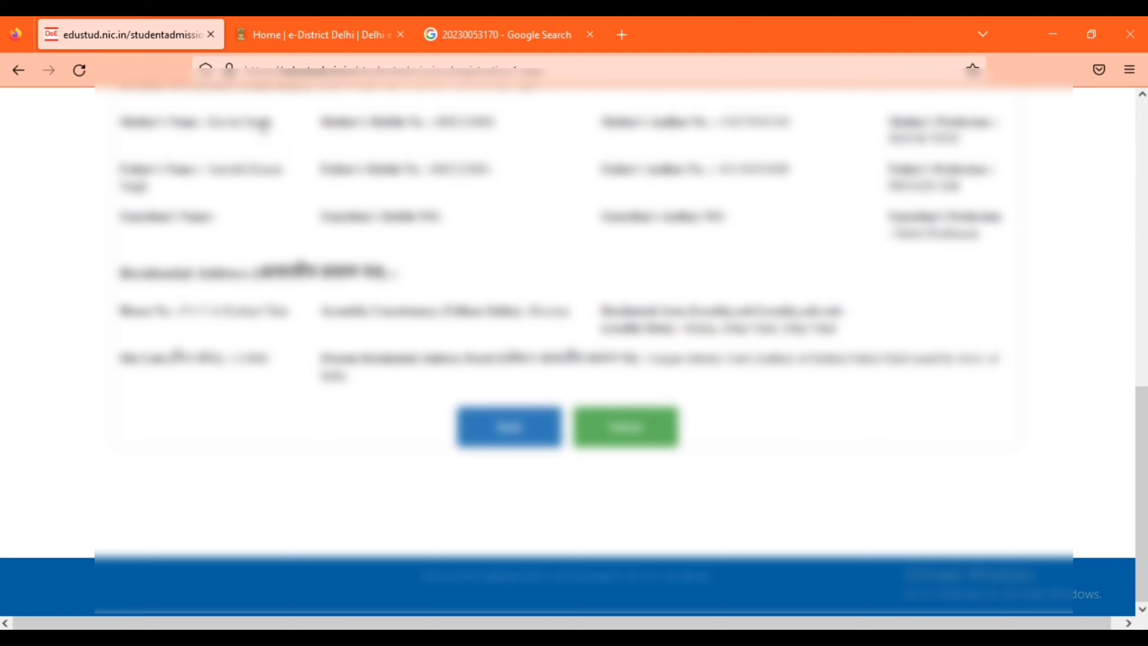
triple_click(260, 122)
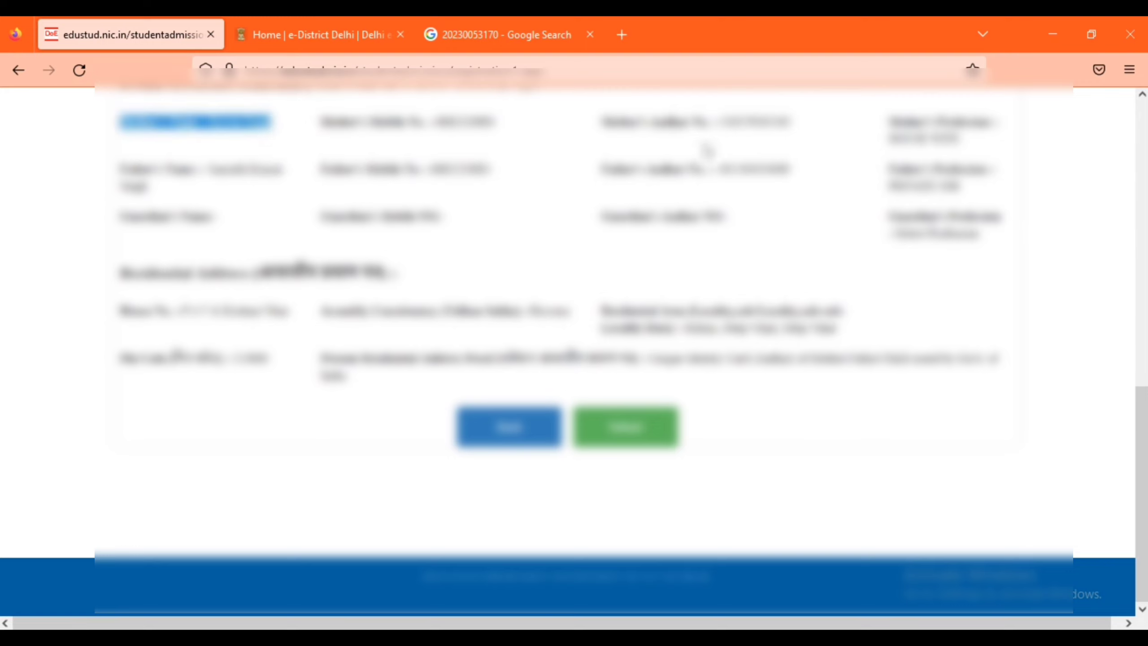
triple_click(752, 121)
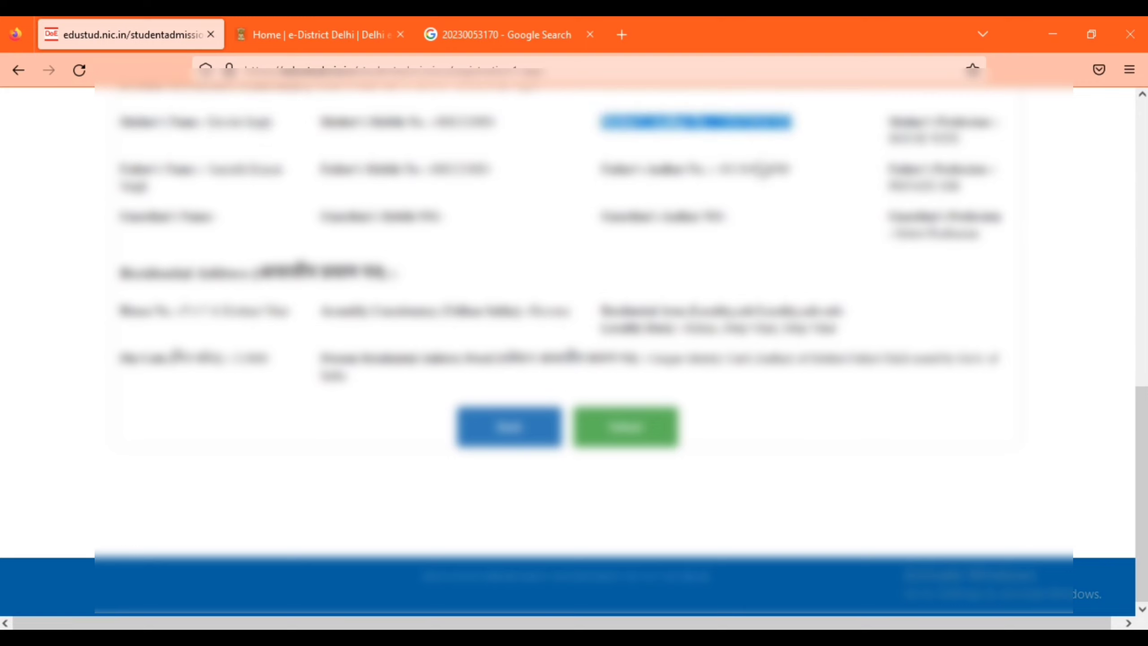
triple_click(761, 169)
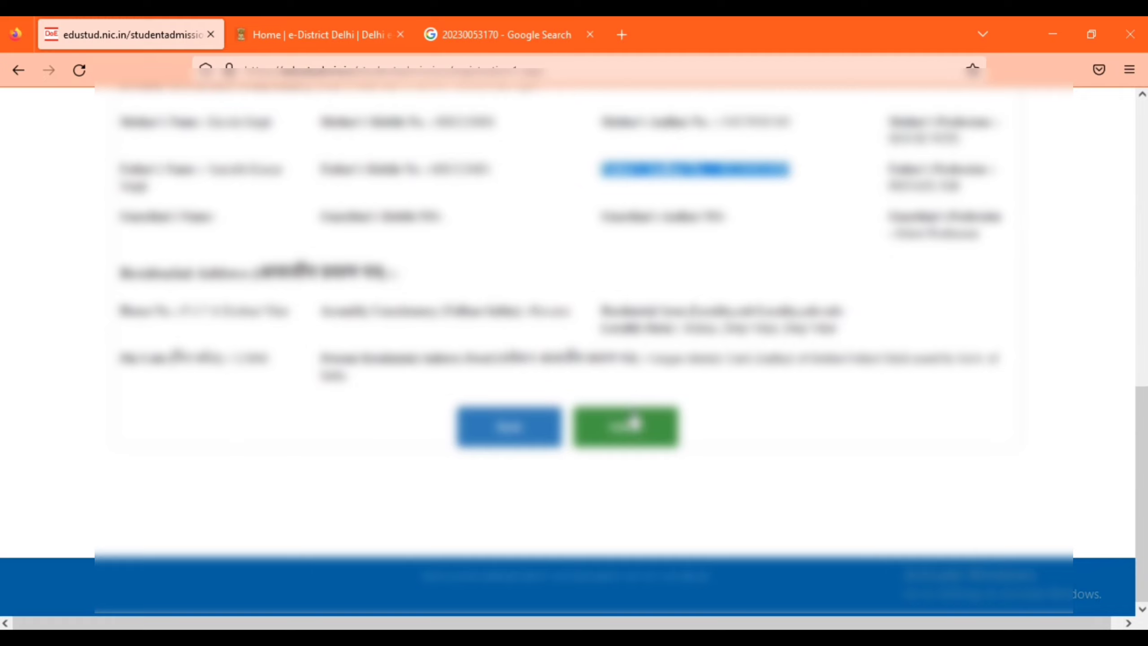
Submit the applicant's details with confirmation and go to Step 2, Choice of Schools (0-3 km)
left_click(635, 428)
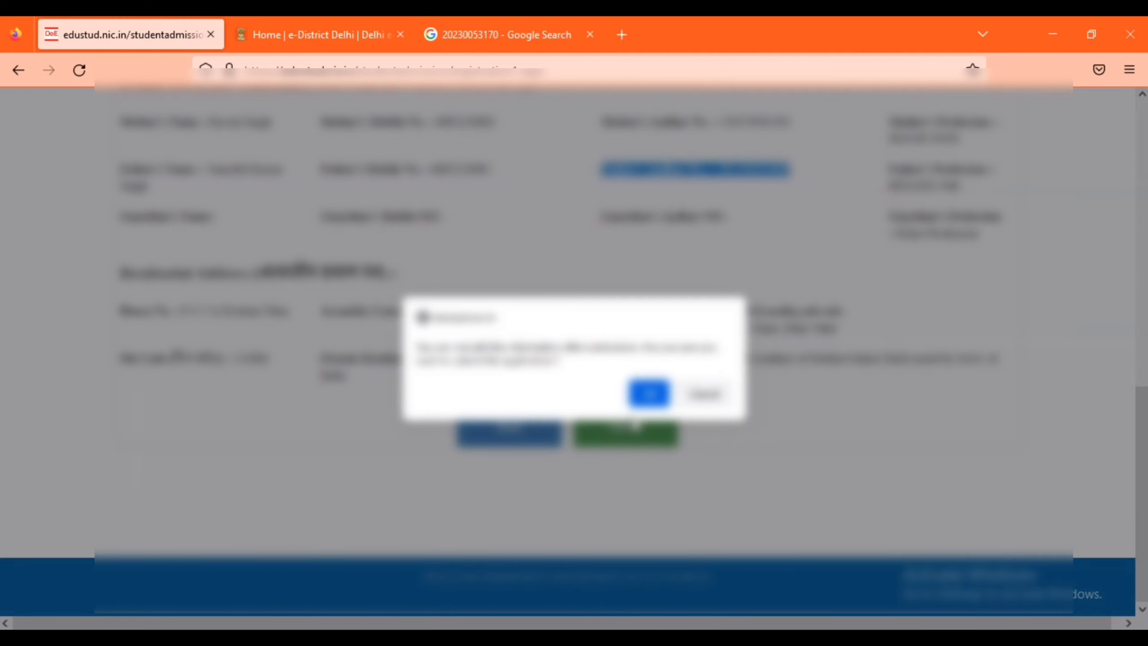
left_click(648, 394)
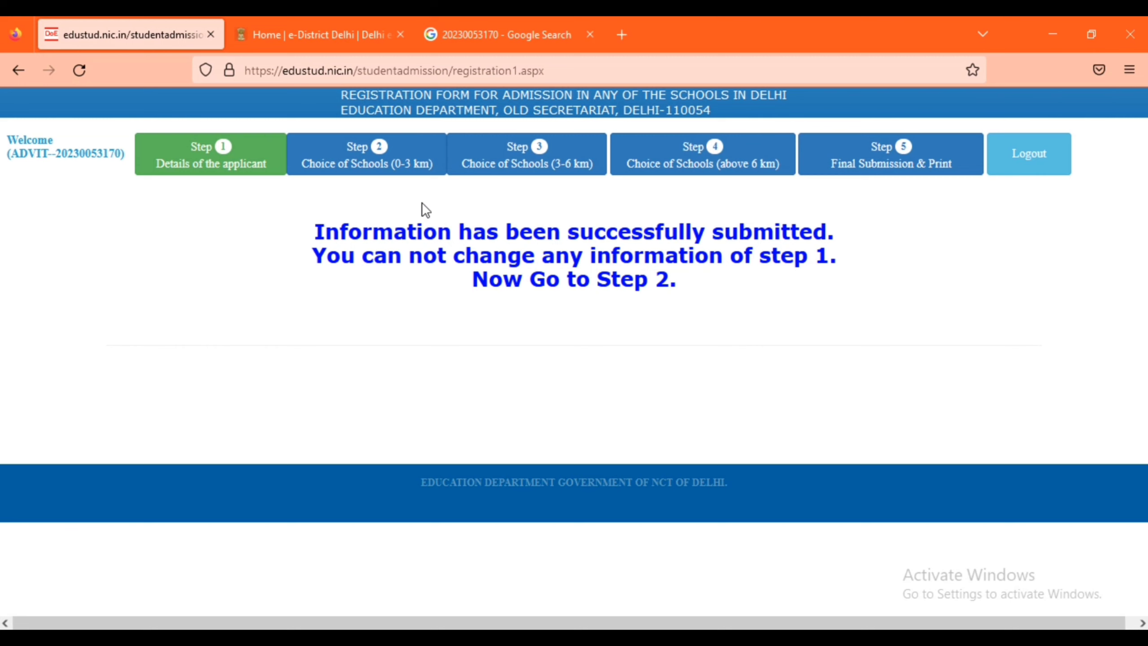
left_click(339, 151)
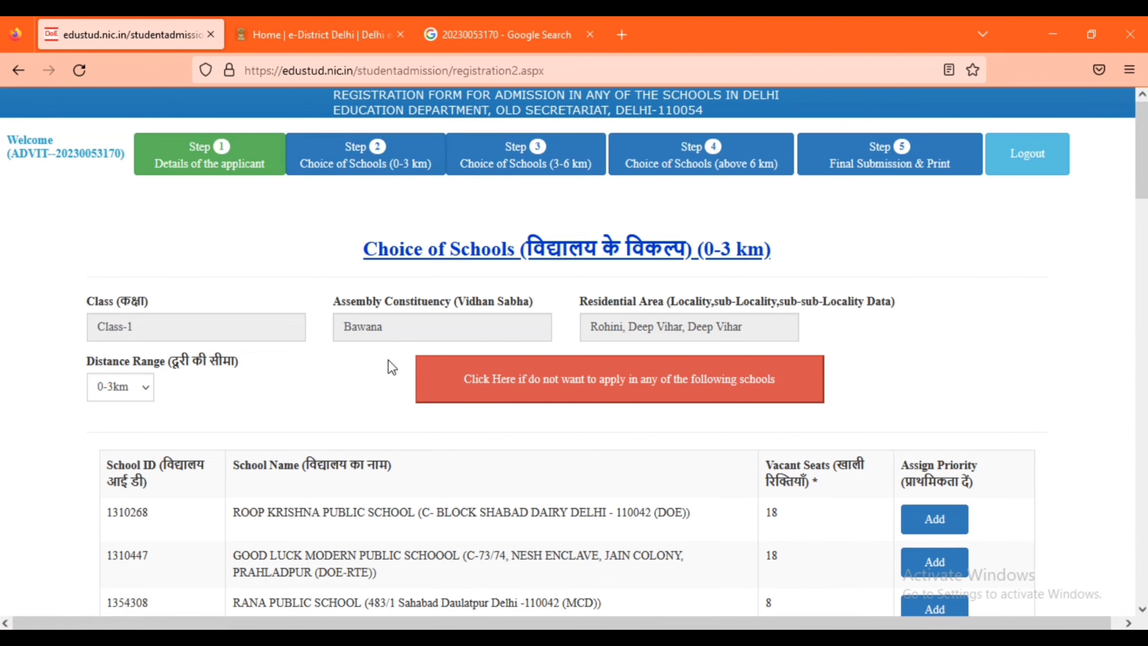
Go through the school names at the beginning of the 0-3 km list
scroll(327, 391, "down", 5)
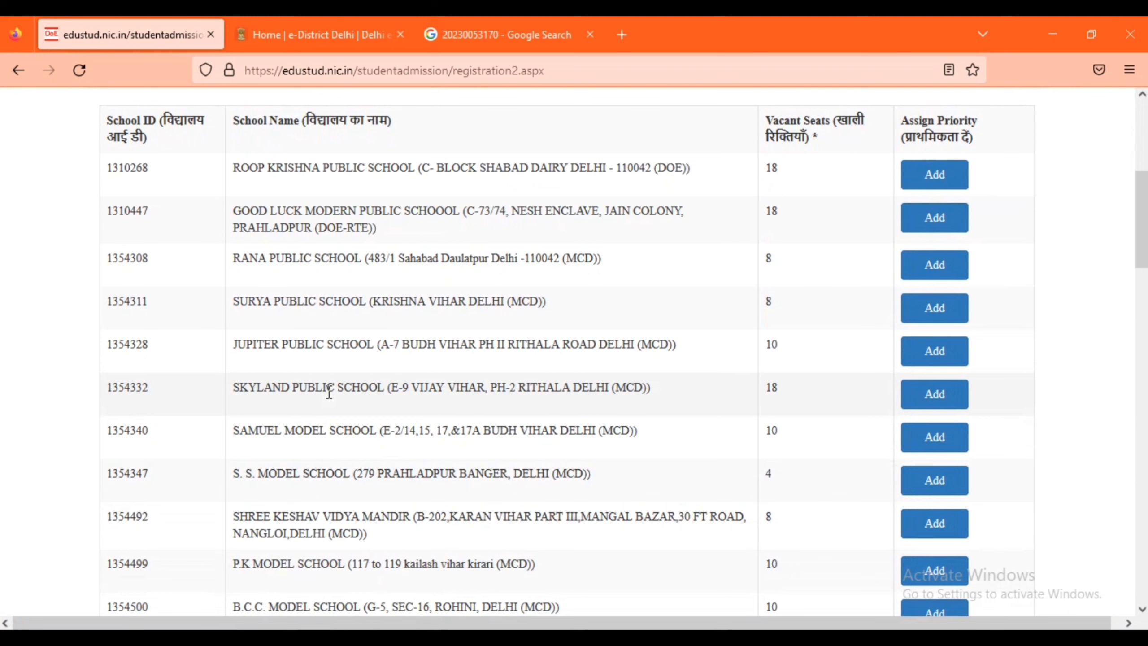
double_click(490, 170)
triple_click(490, 170)
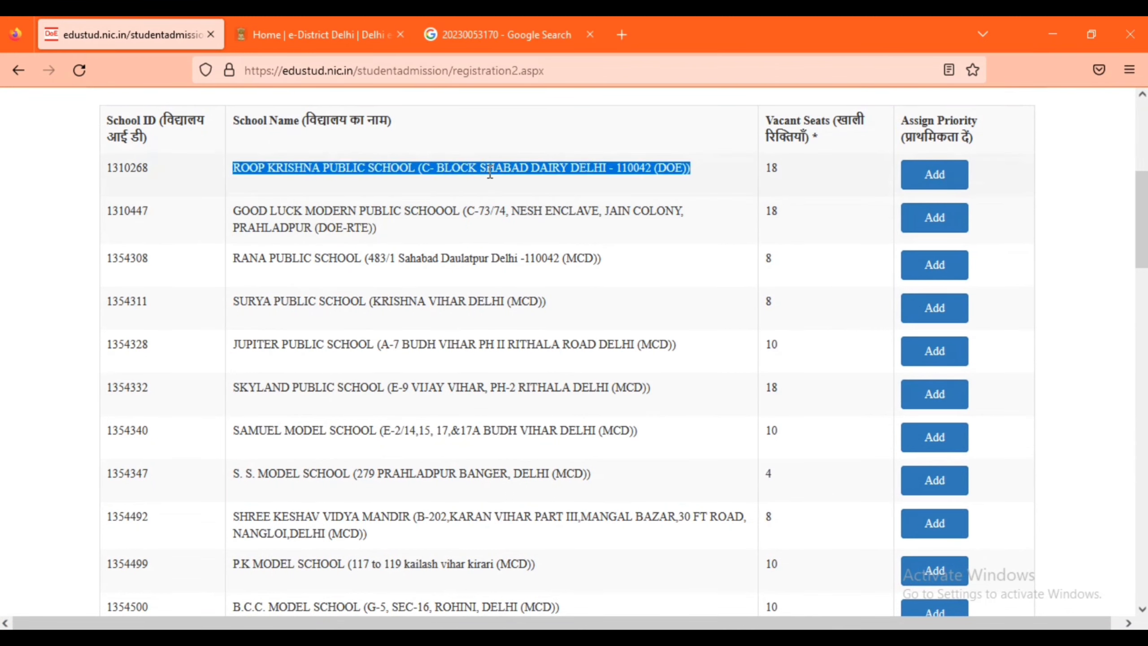
triple_click(497, 219)
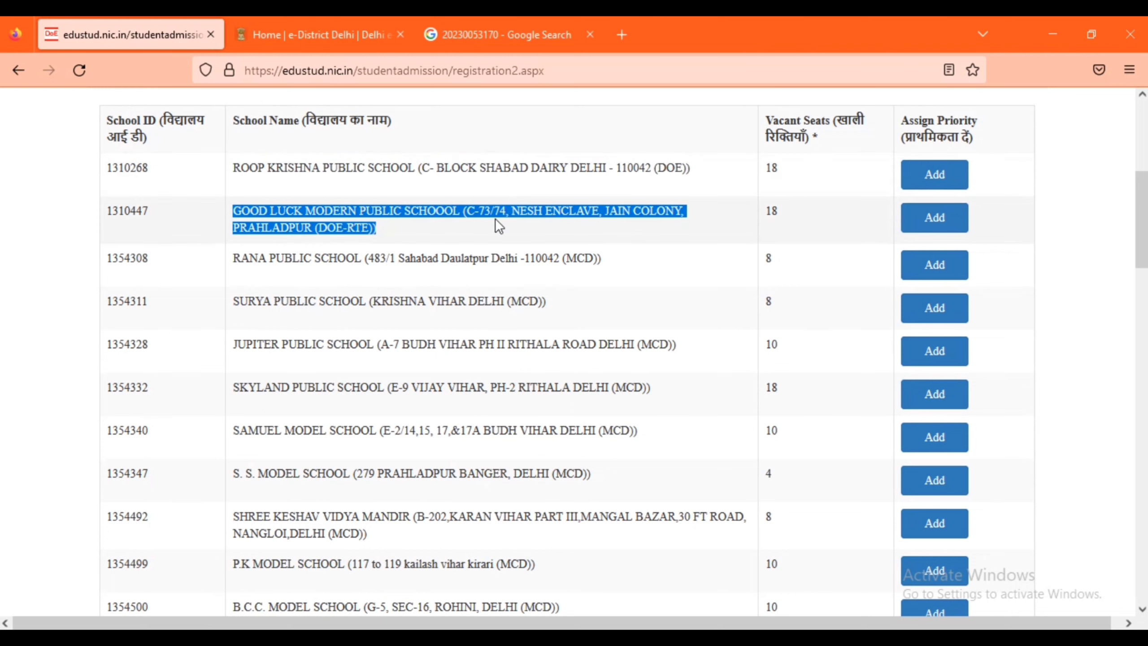
double_click(409, 300)
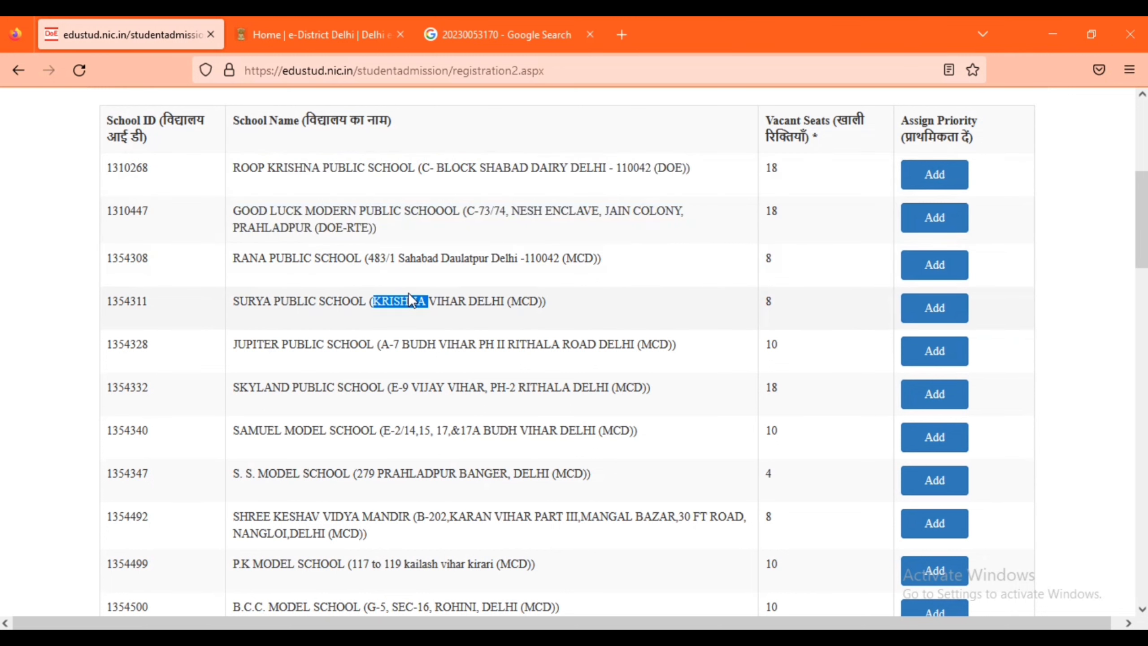
triple_click(305, 301)
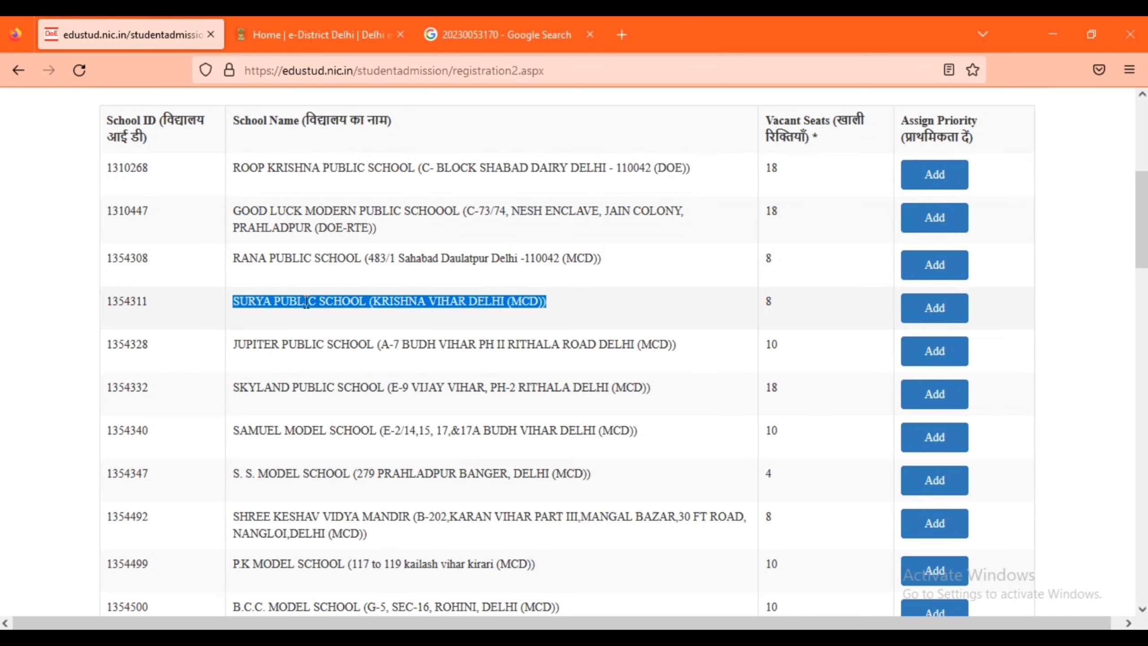
triple_click(413, 258)
Copy the name of SURYA PUBLIC SCHOOL (KRISHNA VIHAR DELHI (MCD)) and add the school to the priority choices
left_click(388, 293)
triple_click(389, 296)
key("ctrl+c")
left_click(920, 317)
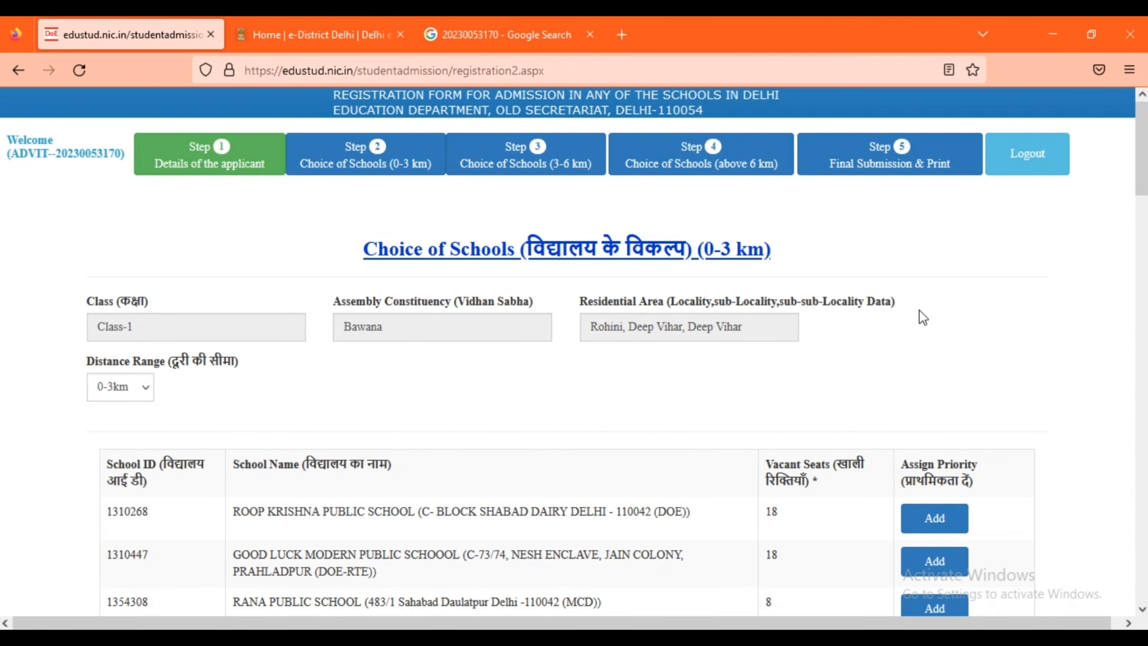
Delete Surya Public School from the priority choices below the school list
scroll(919, 310, "down", 15)
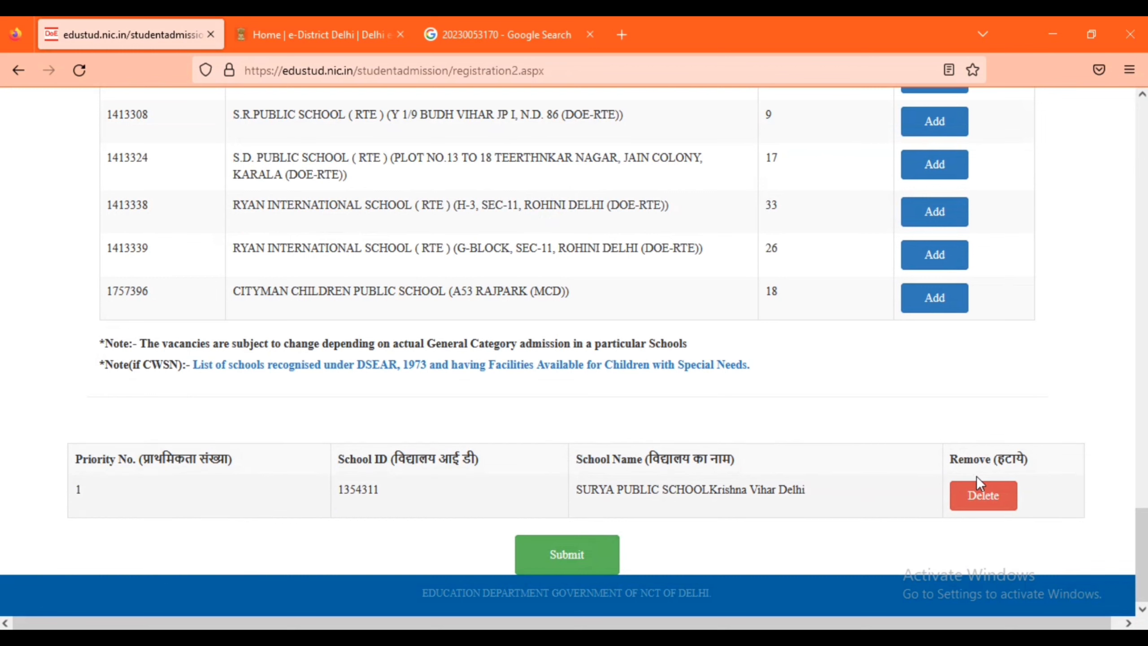
left_click(987, 498)
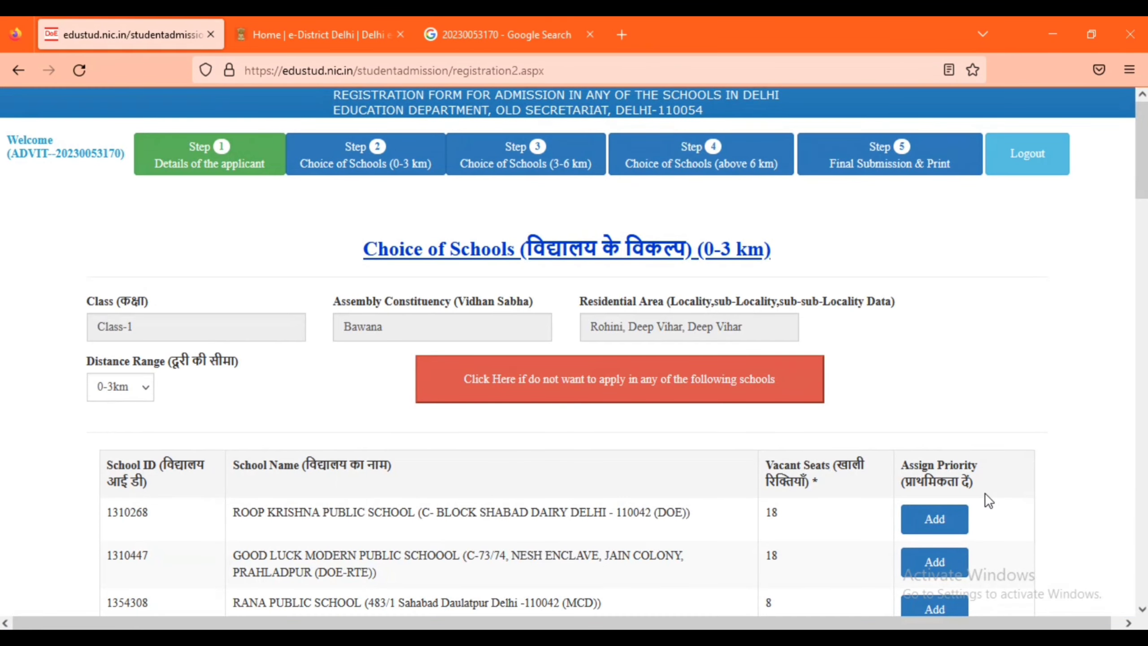
Search the page for the copied Surya Public School name and for "RYAN INTERNATIONAL SCHOOL ( RTE ) (H-3, SEC-11, ROHINI DELHI (DOE-RTE))"
key("ctrl+f")
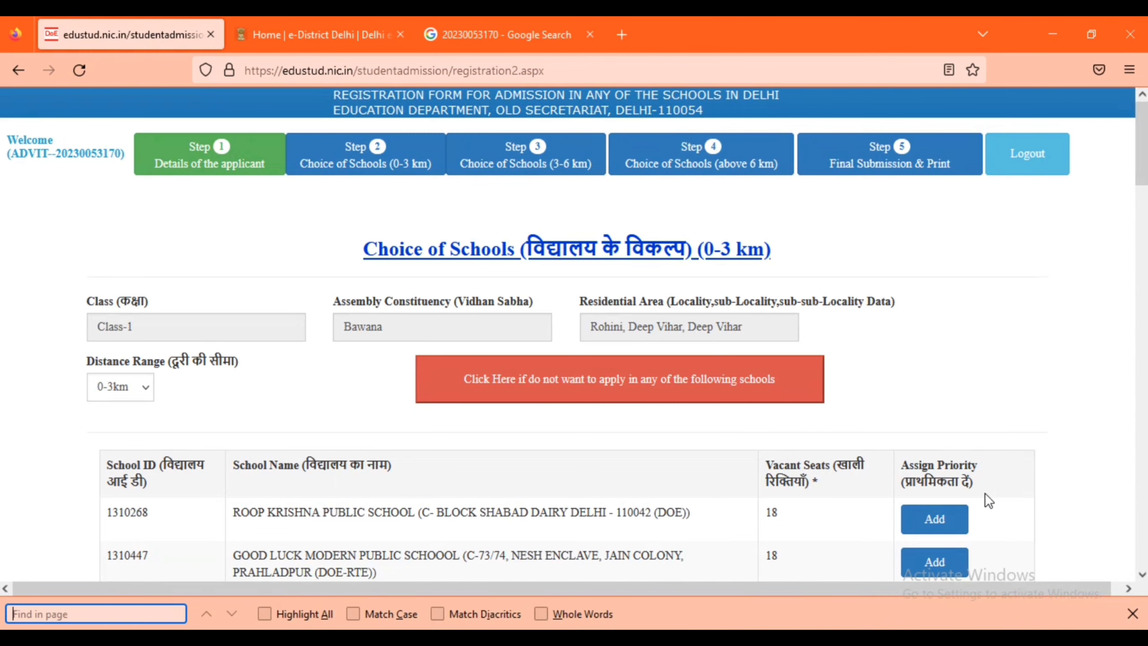
key("ctrl+v")
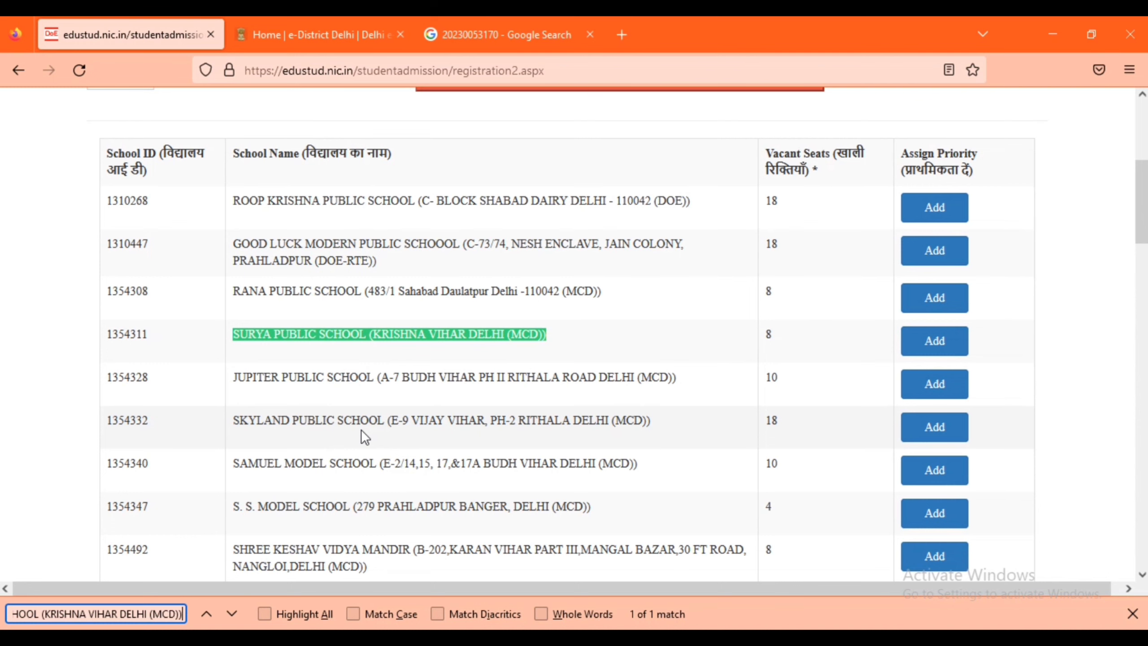
key("ctrl+f")
type("RYAN INTERNATIONAL SCHOOL ( RTE ) (H-3, SEC-11, ROHINI DELHI (DOE-RTE))")
Delete Yuva Shakti Model School, Rama Vihar, from the priority choices and submit the 0-3 km school choices
scroll(768, 496, "down", 5)
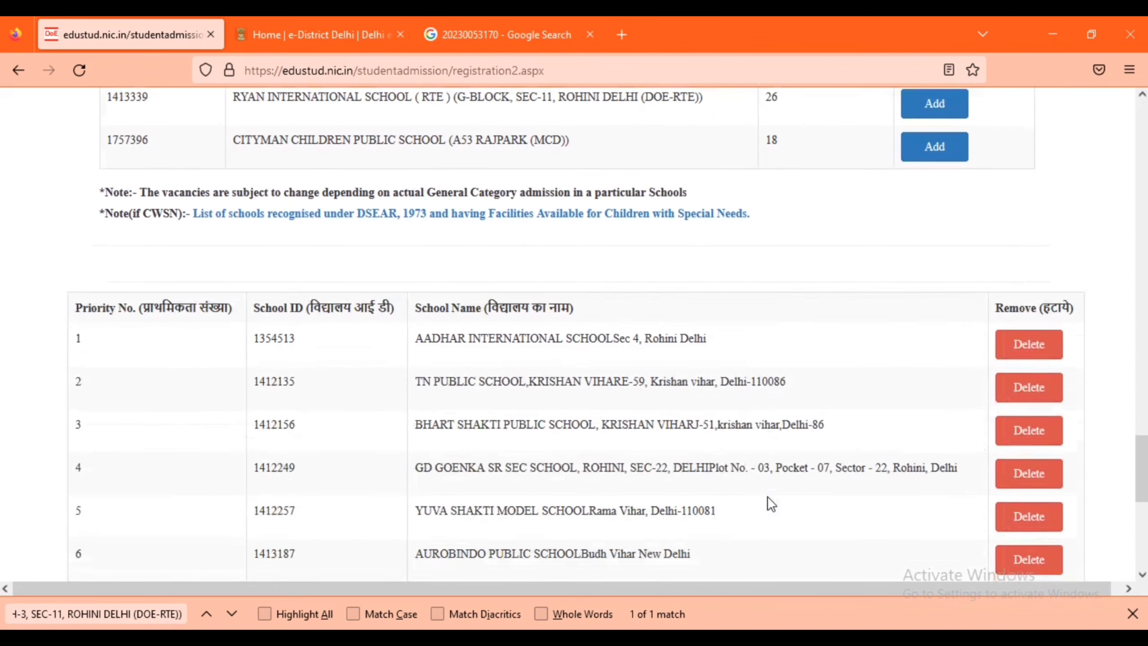
scroll(768, 496, "down", 3)
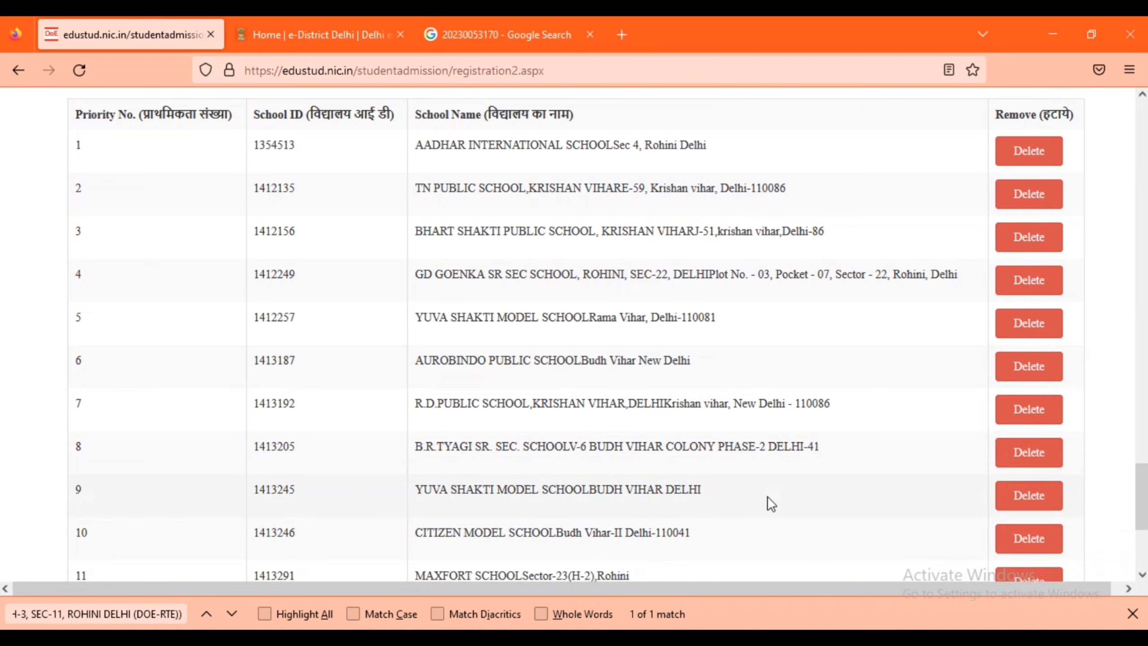
left_click(1025, 324)
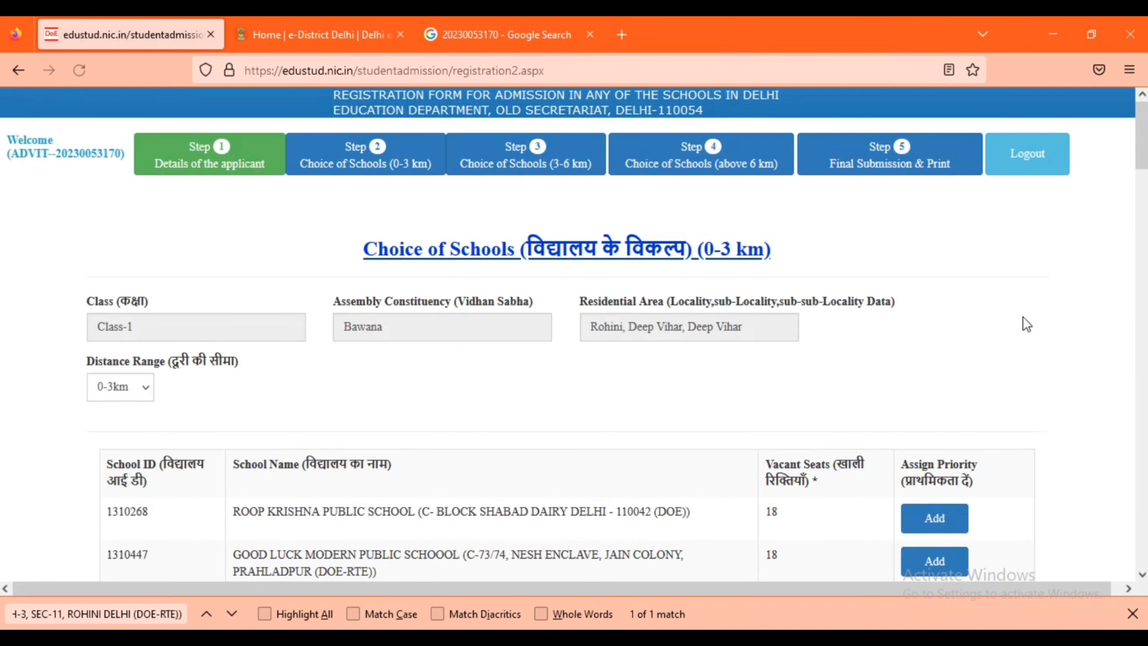
scroll(1027, 324, "down", 15)
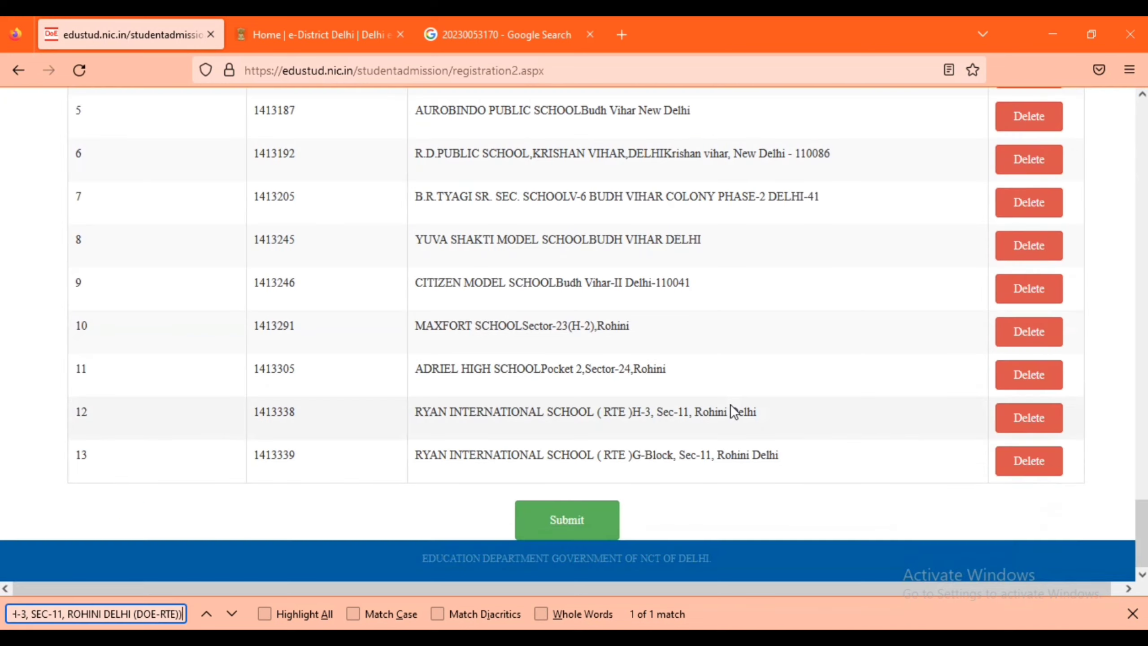
left_click(565, 538)
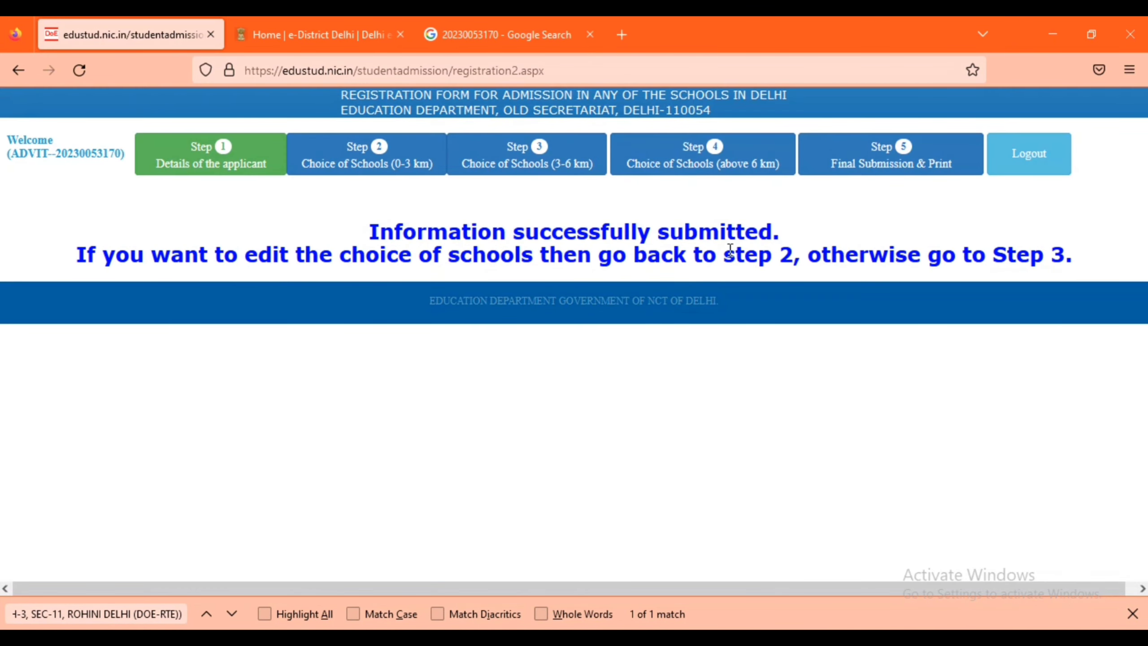
Open Step 3, Choice of Schools (3-6 km), and look through its school list
left_click(498, 175)
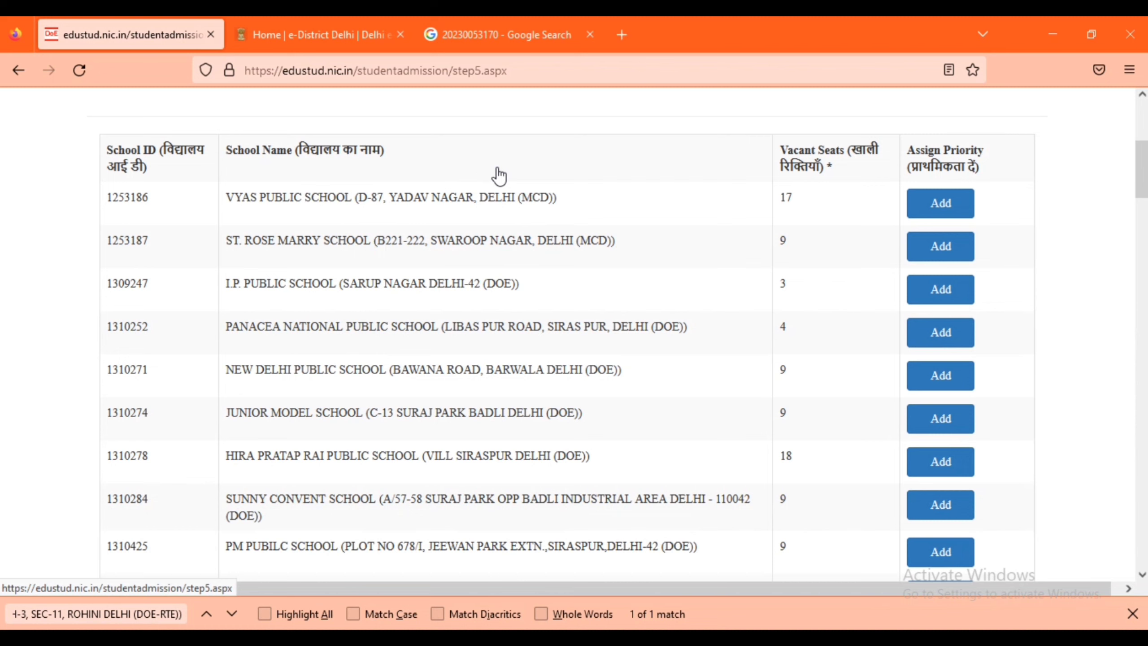
scroll(499, 177, "down", 3)
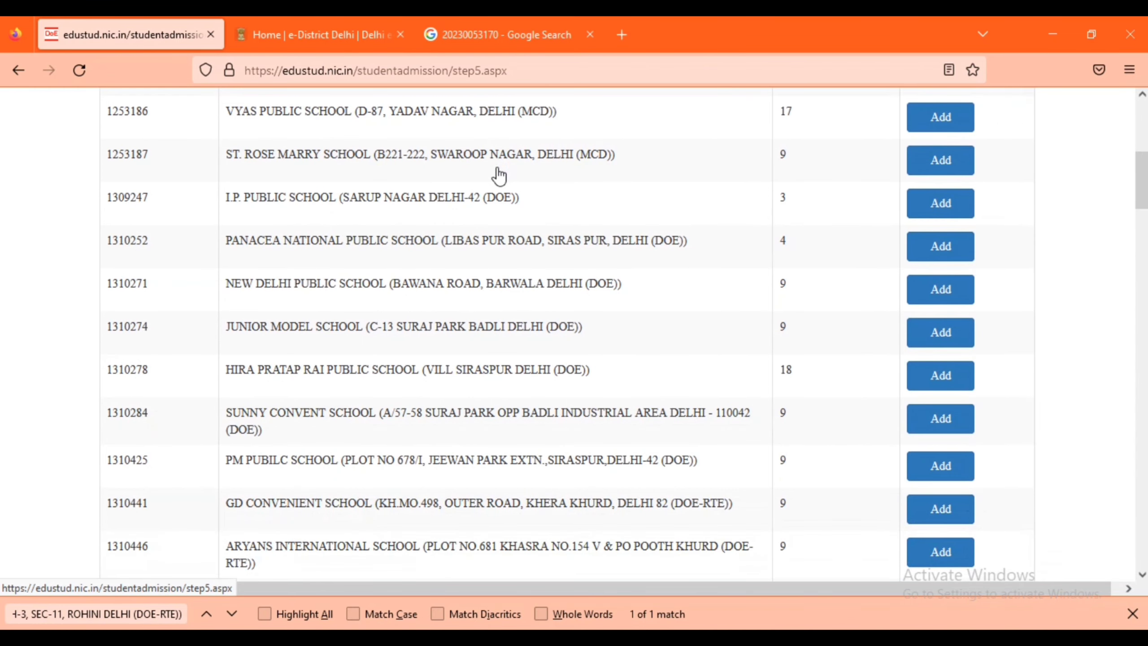